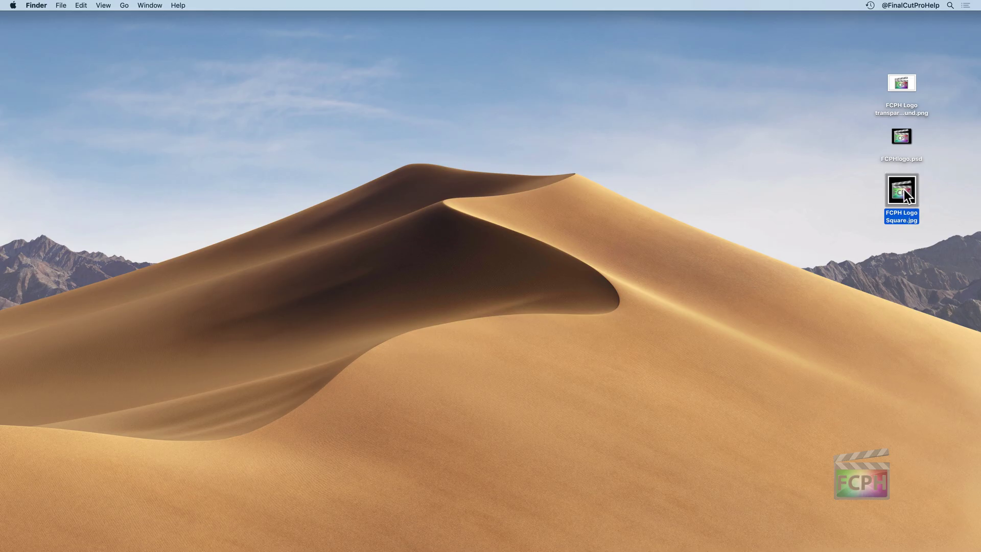
# Preview the three desktop logo files, FCPH Logo Square.jpg, FCPHlogo.psd and FCPH Logo transparent background.png, to compare their shapes and backgrounds
pyautogui.press('space')
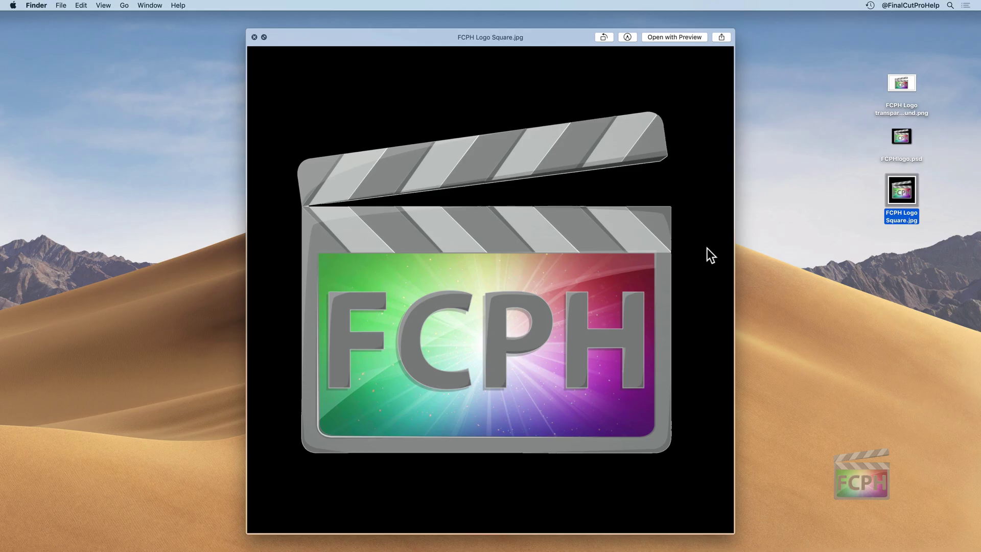
pyautogui.press('space')
pyautogui.click(900, 141)
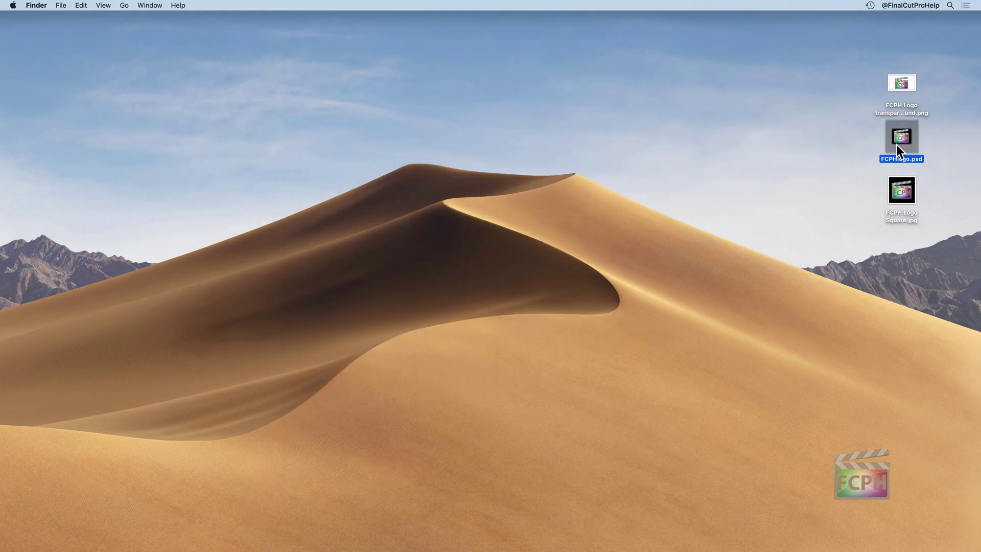
pyautogui.press('space')
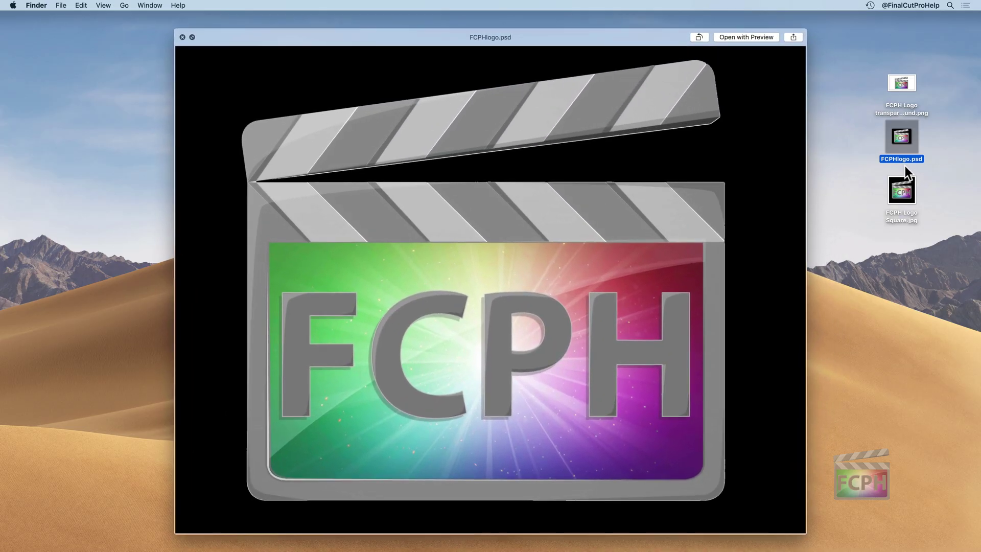
pyautogui.press('space')
pyautogui.click(906, 79)
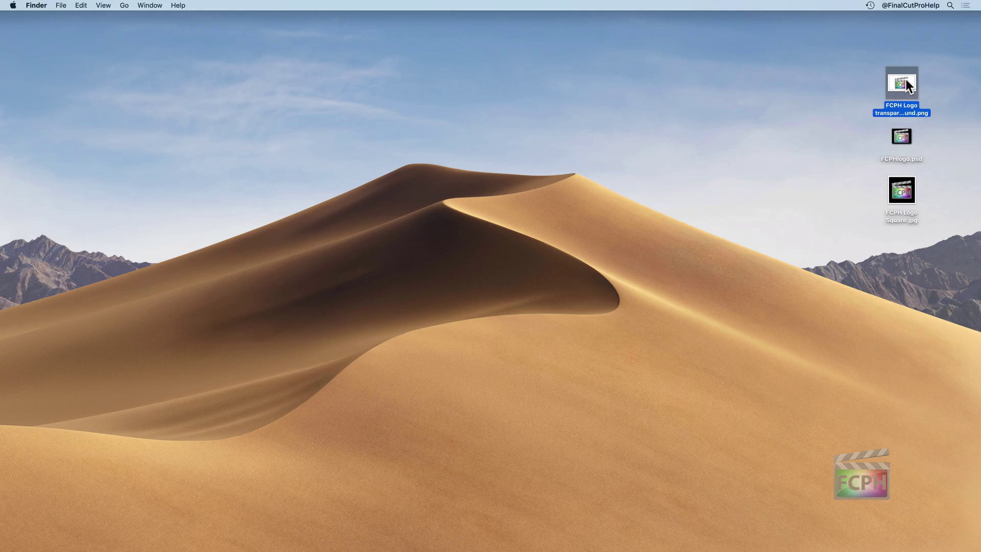
pyautogui.press('space')
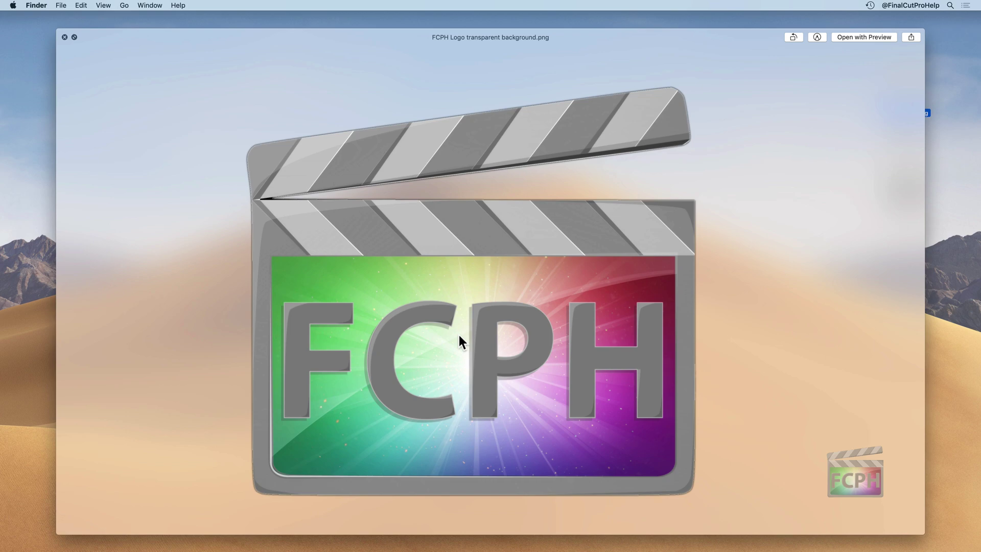
pyautogui.press('space')
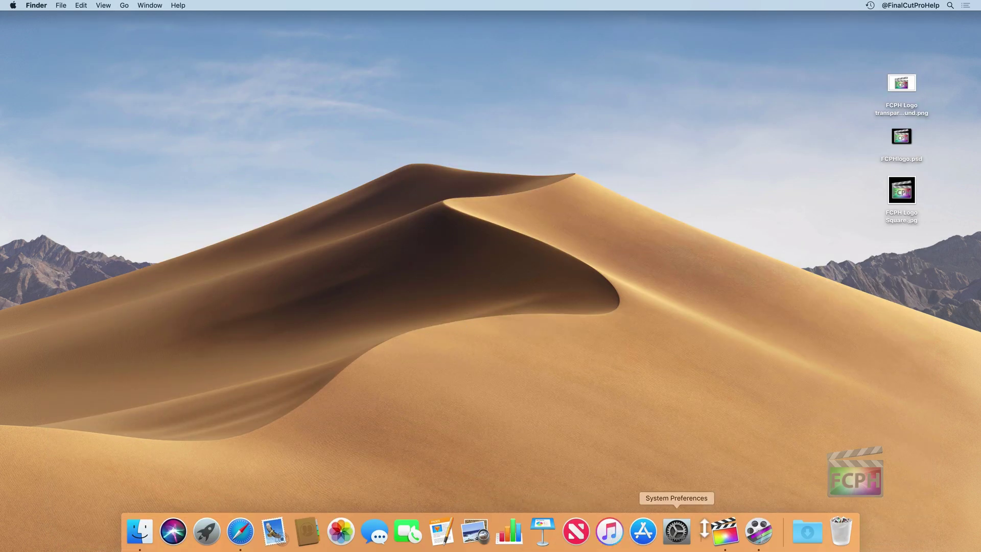
pyautogui.click(725, 531)
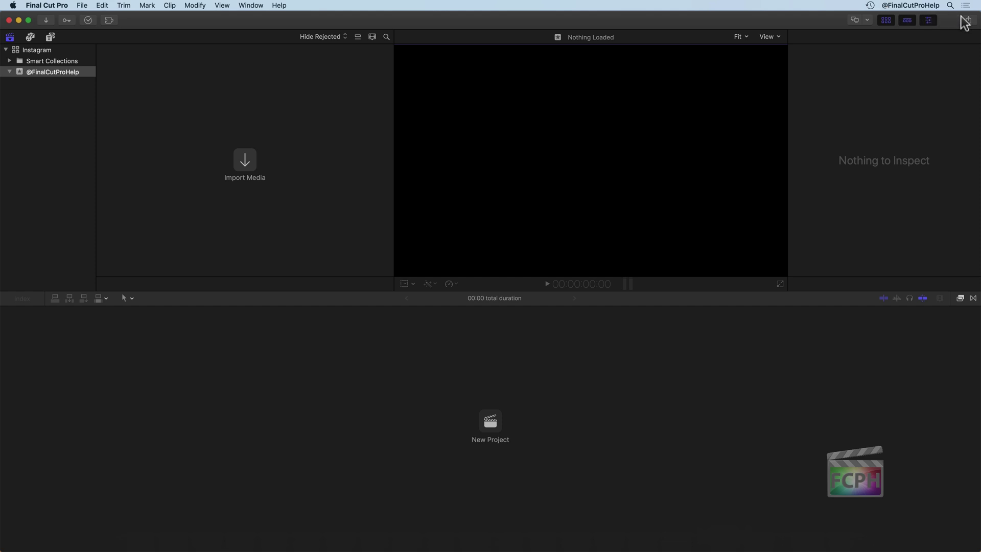
pyautogui.moveTo(970, 23); pyautogui.dragTo(853, 10)
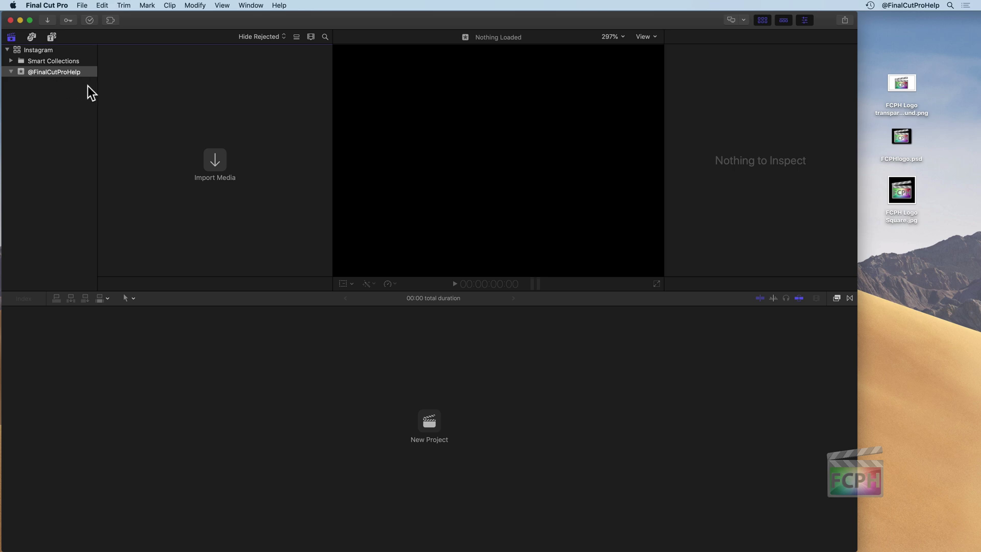
pyautogui.moveTo(915, 222); pyautogui.dragTo(44, 69)
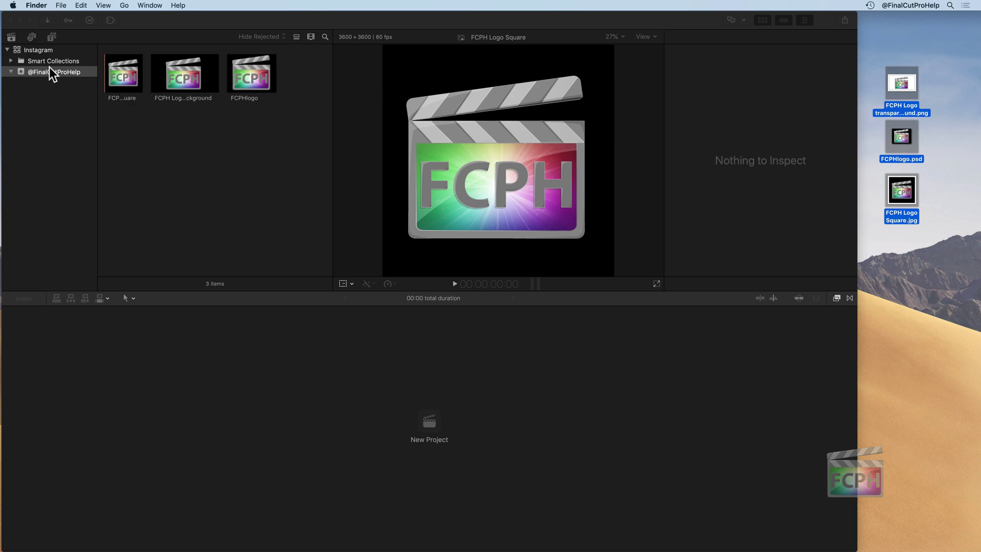
pyautogui.click(136, 105)
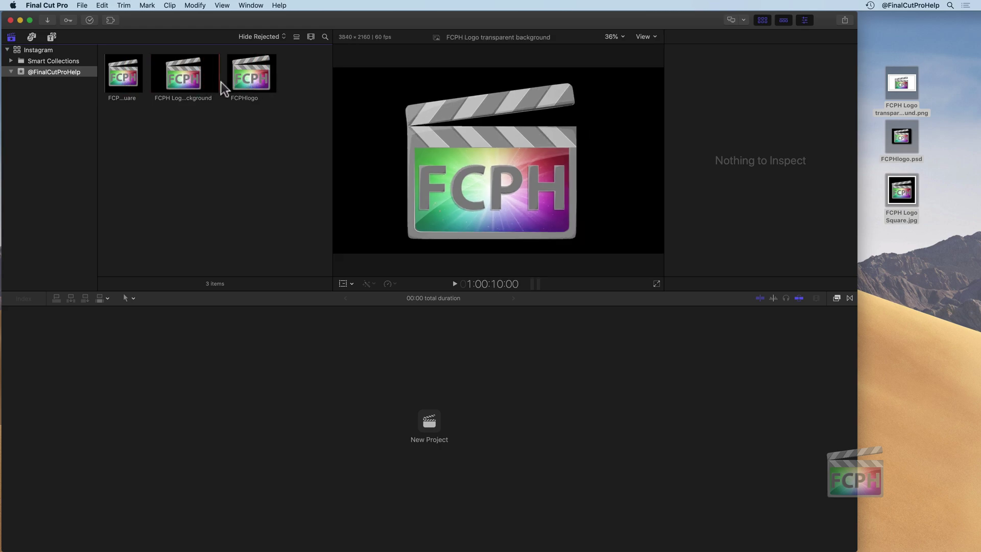
# Create a new project with the default settings and add the Blobs background generator to its timeline, 30 seconds long
pyautogui.click(427, 421)
pyautogui.click(547, 123)
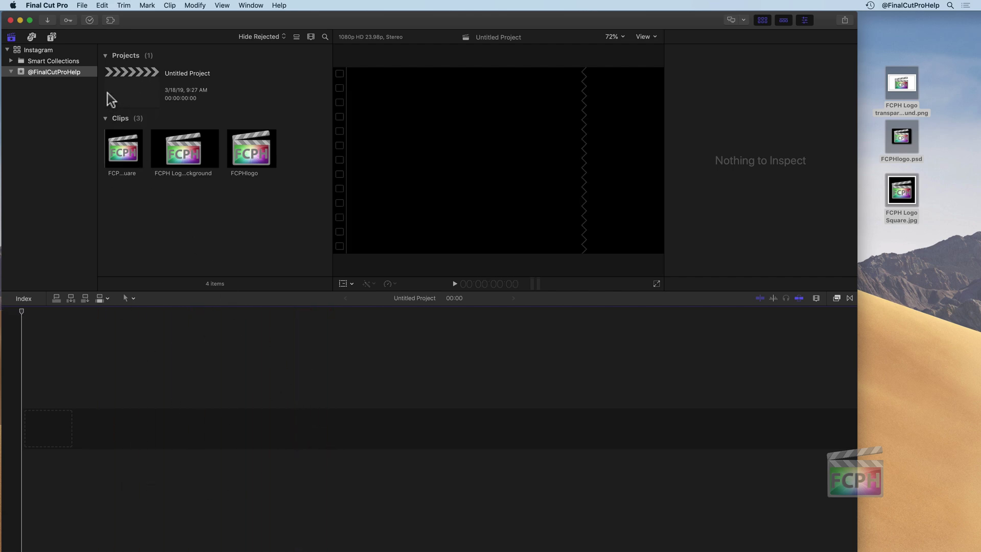
pyautogui.click(53, 38)
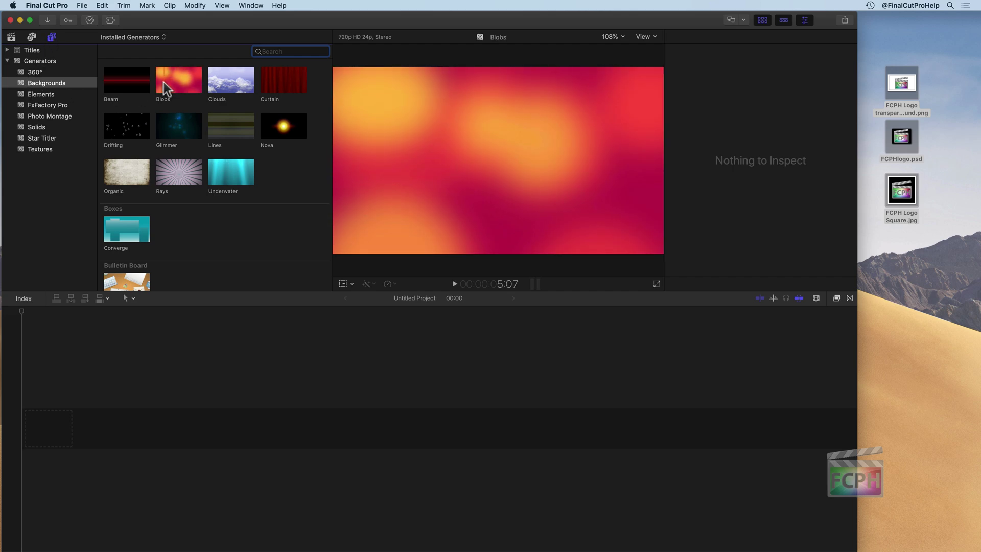
pyautogui.moveTo(197, 92); pyautogui.dragTo(143, 427)
pyautogui.press('Return')
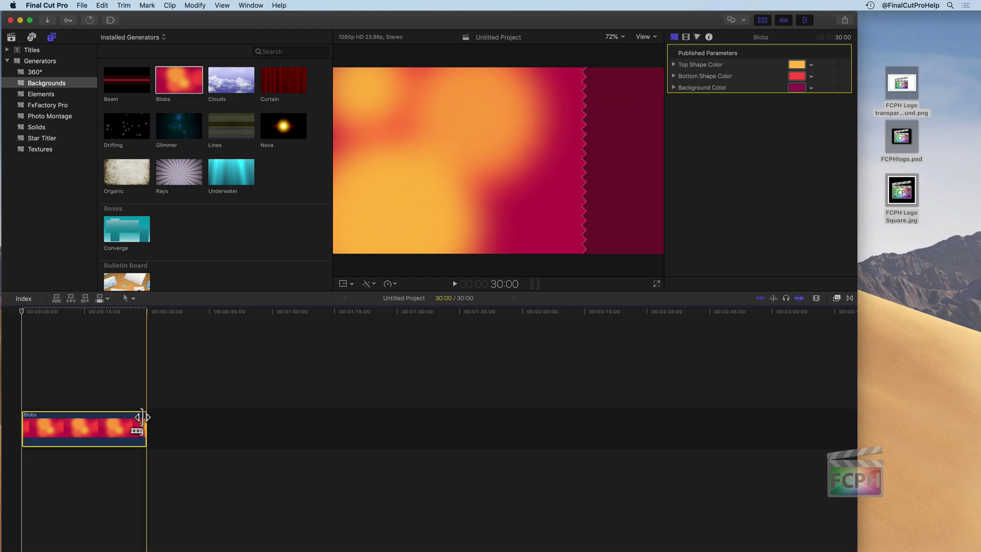
pyautogui.hotkey('shift', 'z')
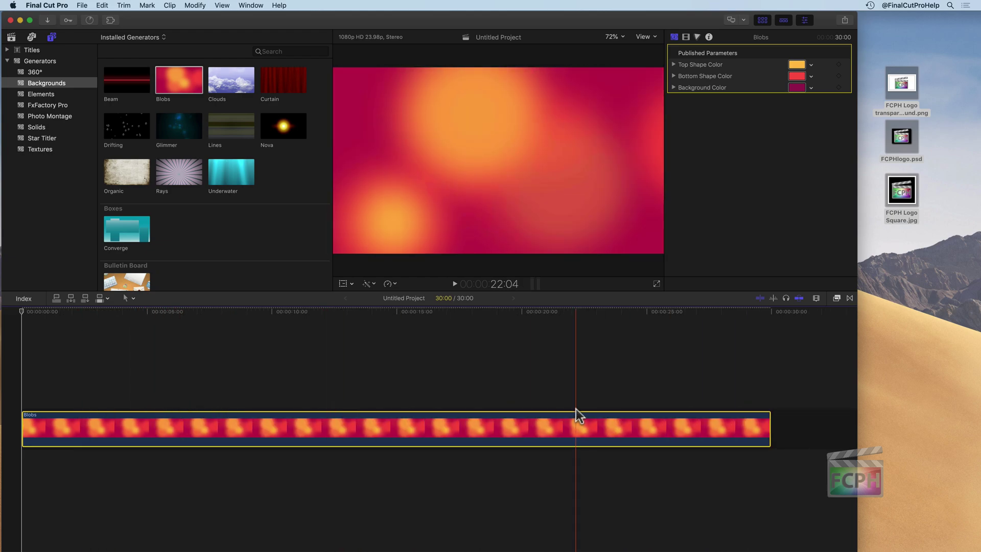
# Connect the FCPHlogo clip above the Blobs background at about 7 seconds and scale it to 31%
pyautogui.click(11, 37)
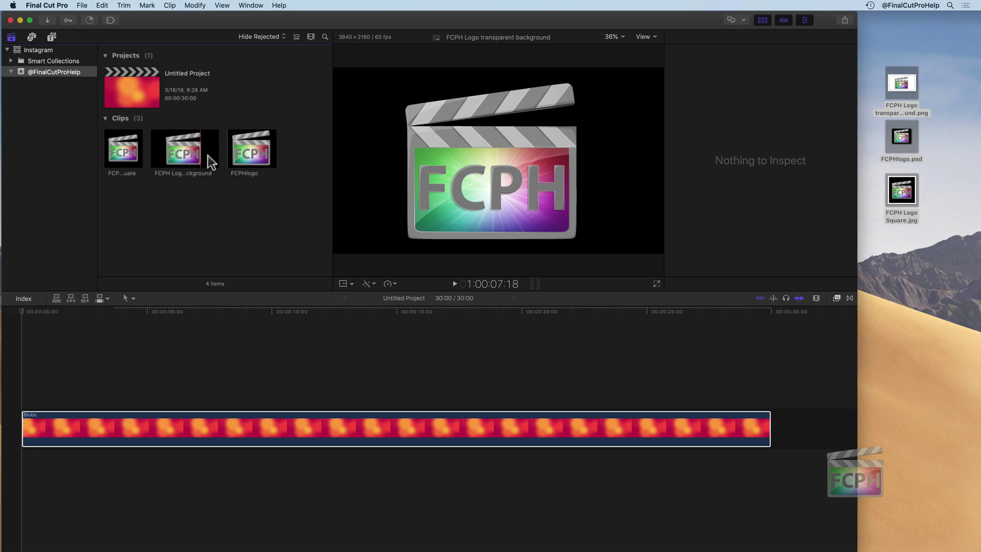
pyautogui.moveTo(240, 153); pyautogui.dragTo(183, 392)
pyautogui.moveTo(276, 153); pyautogui.dragTo(207, 395)
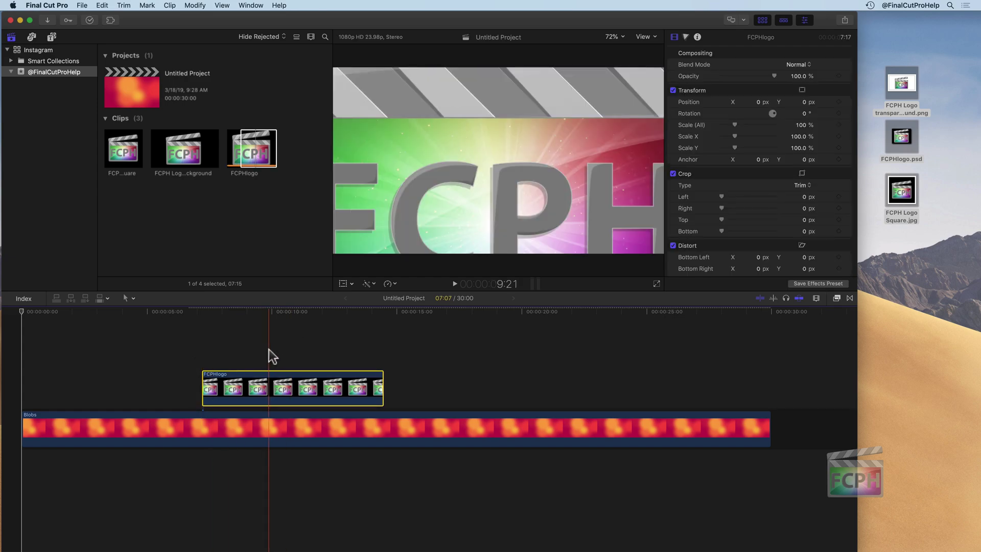
pyautogui.click(281, 311)
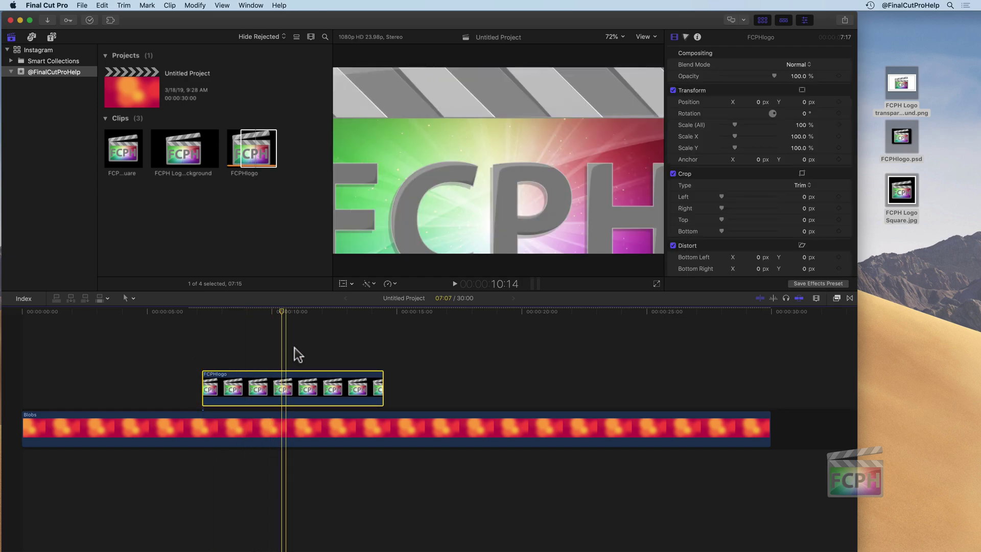
pyautogui.moveTo(735, 125); pyautogui.dragTo(725, 124)
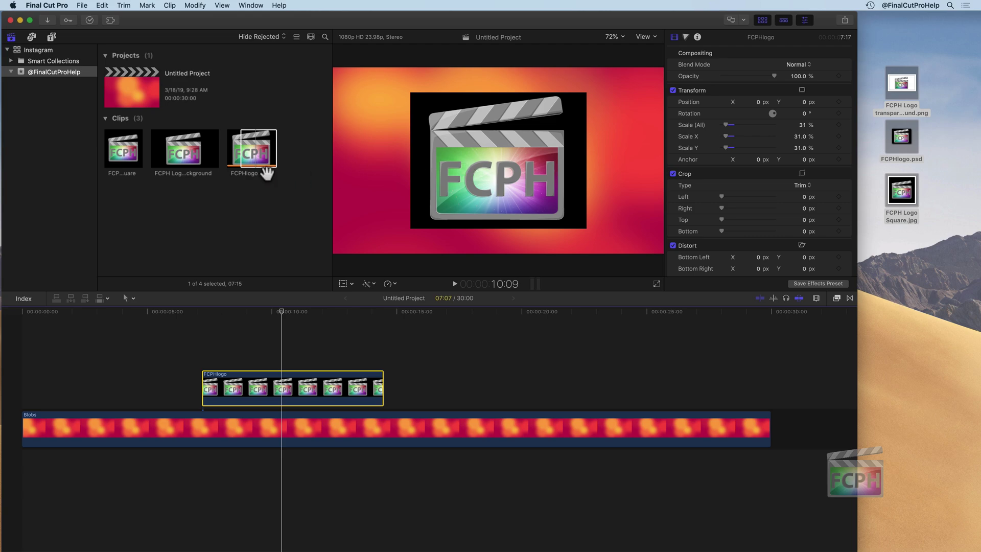
# Connect the FCPH Logo Square clip above the background, after the FCPHlogo clip, and scale it to 73%
pyautogui.click(120, 150)
pyautogui.moveTo(120, 151); pyautogui.dragTo(435, 389)
pyautogui.click(477, 310)
pyautogui.moveTo(734, 125); pyautogui.dragTo(731, 126)
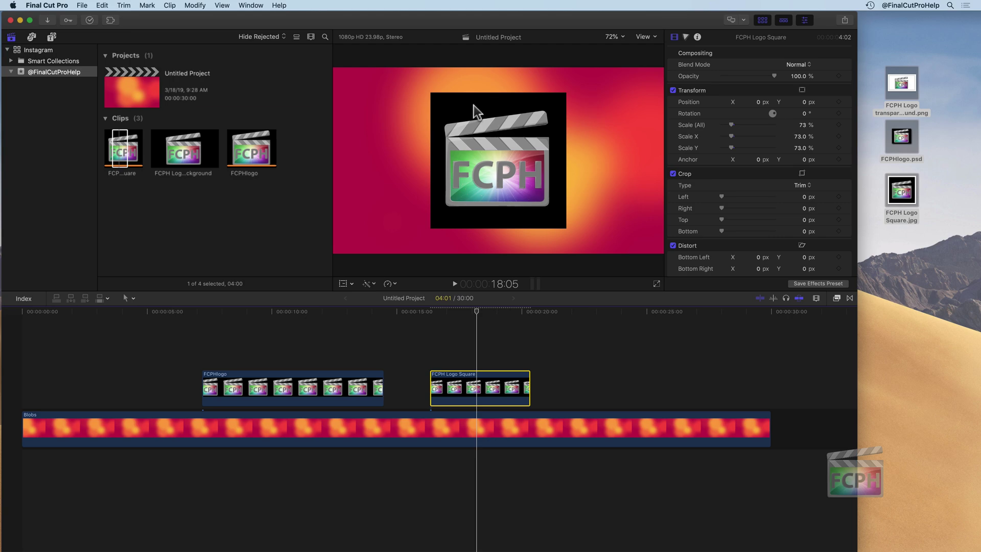
# Connect the FCPH Logo transparent background clip after the square logo and show the title/action safe zones in the viewer
pyautogui.click(179, 149)
pyautogui.moveTo(179, 150); pyautogui.dragTo(598, 401)
pyautogui.click(630, 310)
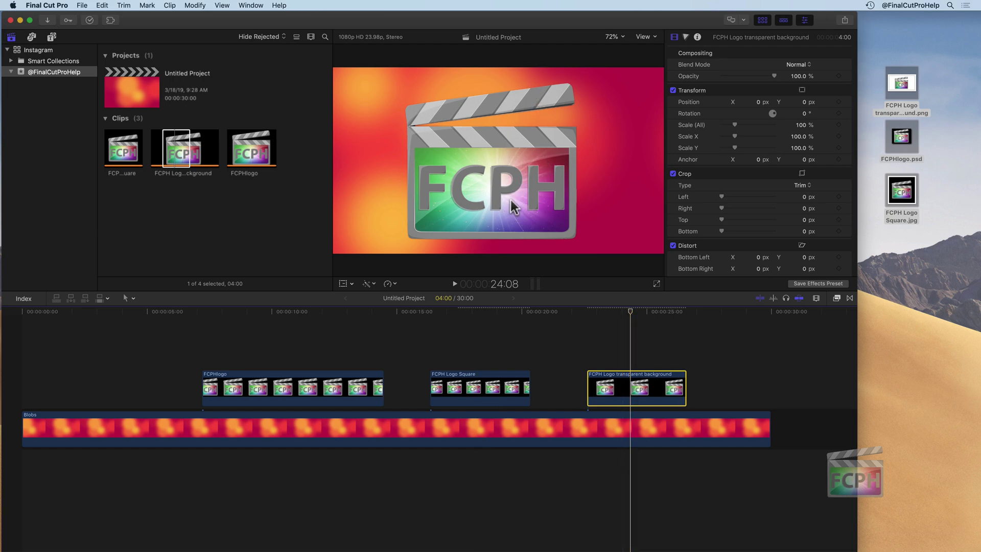
pyautogui.click(647, 37)
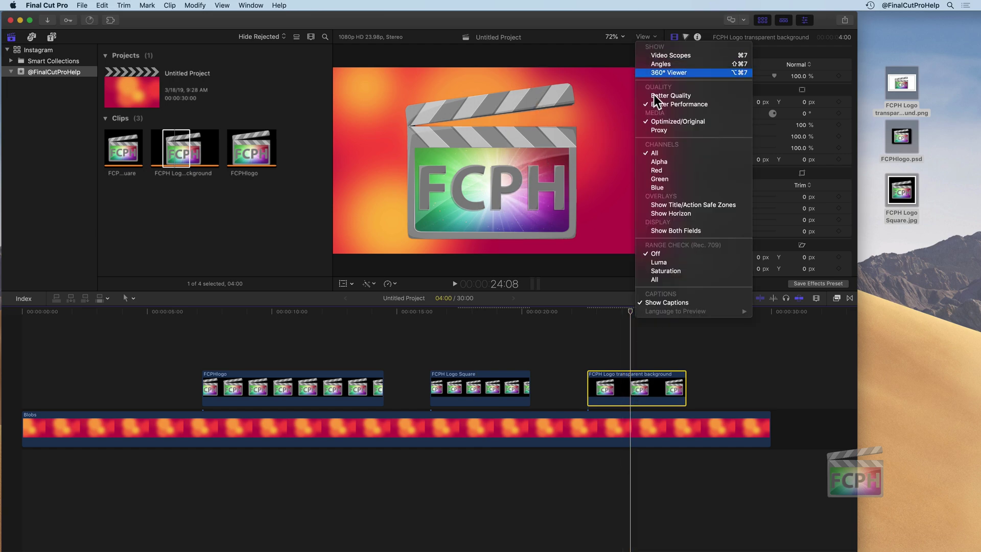
pyautogui.click(701, 202)
# Make the transparent logo a watermark in the frame's lower-right corner inside the safe zone, at 19% scale and about 28% opacity
pyautogui.moveTo(734, 125); pyautogui.dragTo(723, 126)
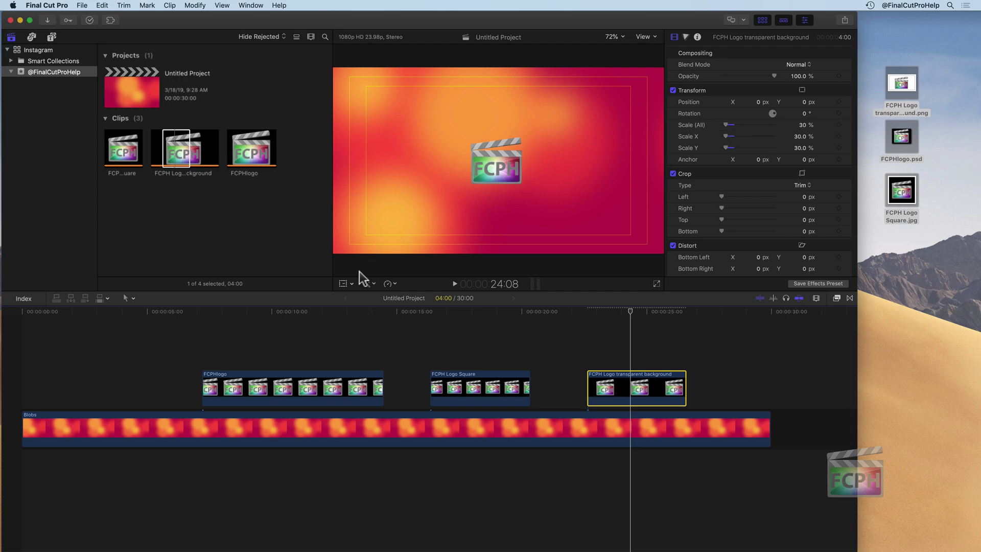
pyautogui.click(343, 284)
pyautogui.moveTo(578, 207); pyautogui.dragTo(613, 217)
pyautogui.moveTo(726, 124); pyautogui.dragTo(723, 125)
pyautogui.moveTo(608, 218); pyautogui.dragTo(618, 224)
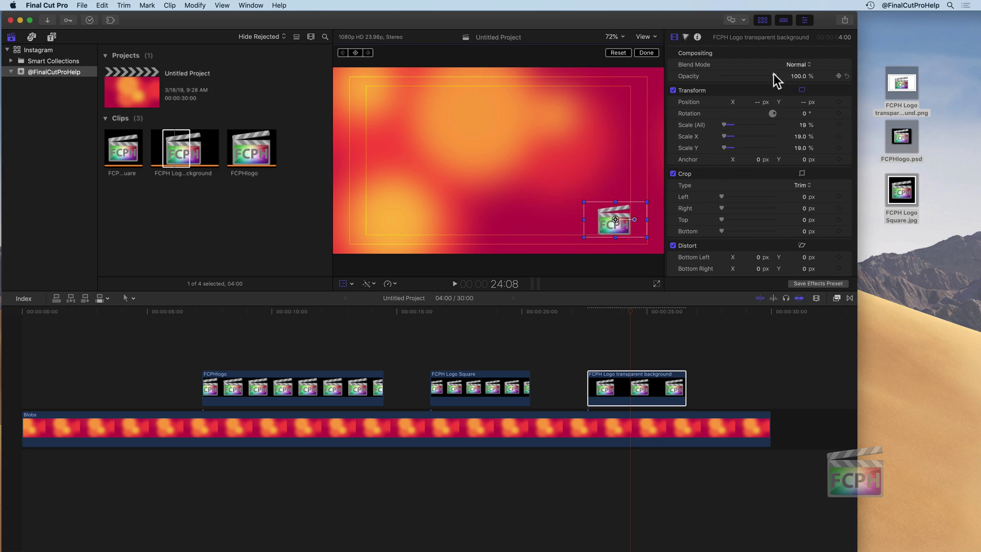
pyautogui.moveTo(775, 76); pyautogui.dragTo(739, 76)
pyautogui.click(630, 336)
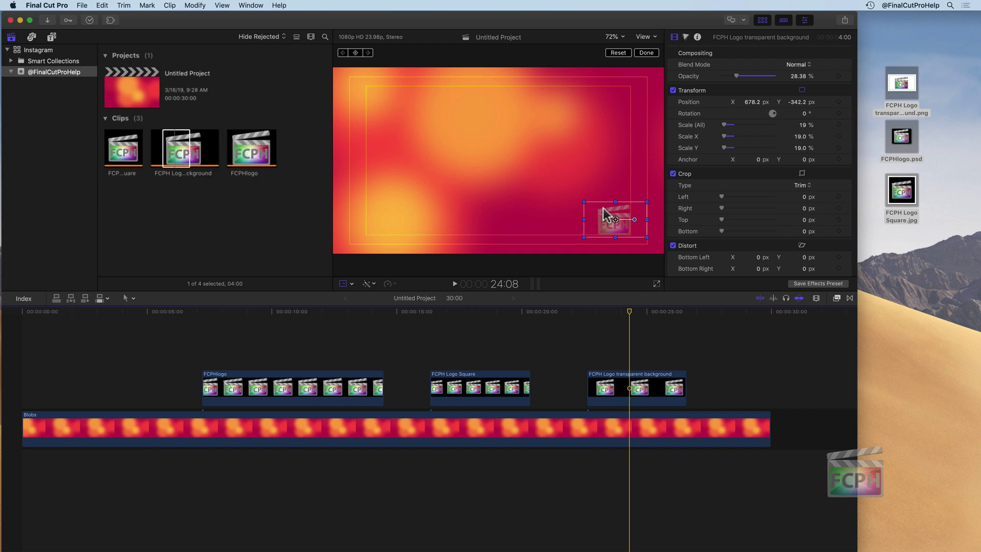
# Try the Subtract blend mode on the FCPH Logo Square clip and restore it to Normal
pyautogui.click(479, 310)
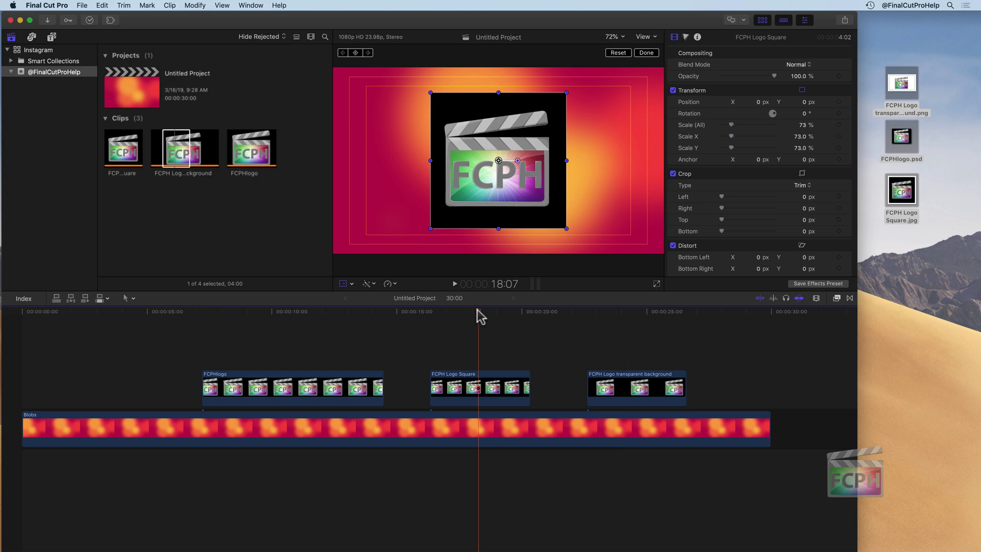
pyautogui.click(322, 310)
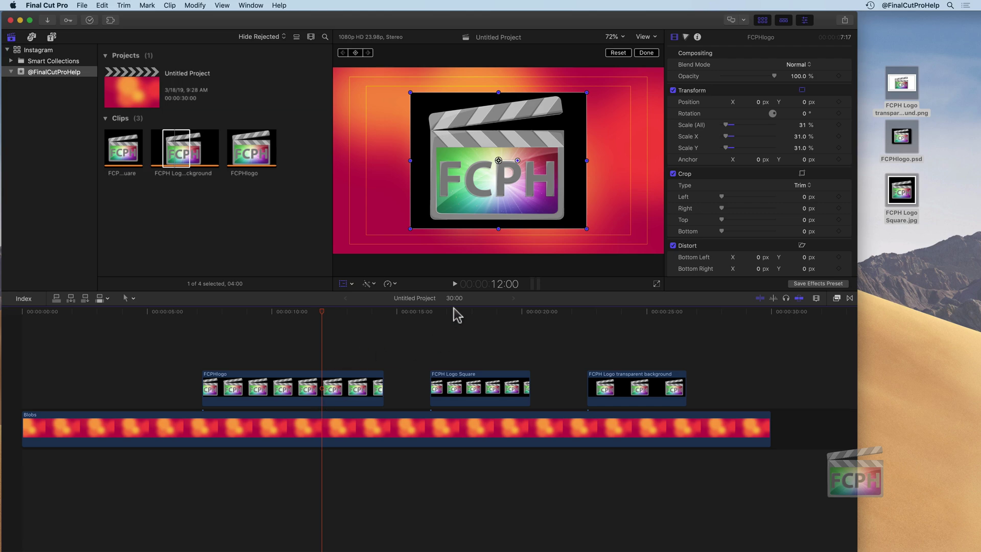
pyautogui.moveTo(443, 312); pyautogui.dragTo(477, 313)
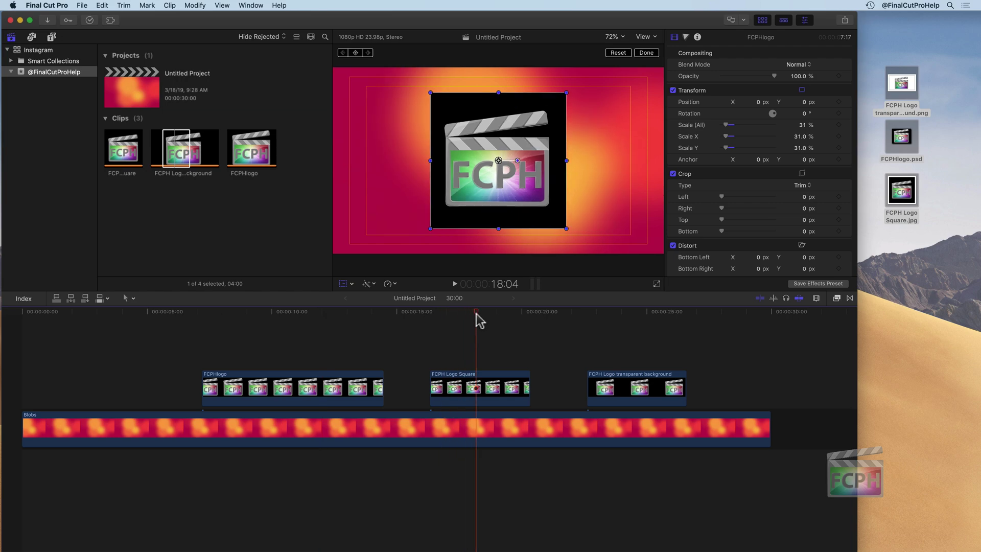
pyautogui.click(490, 398)
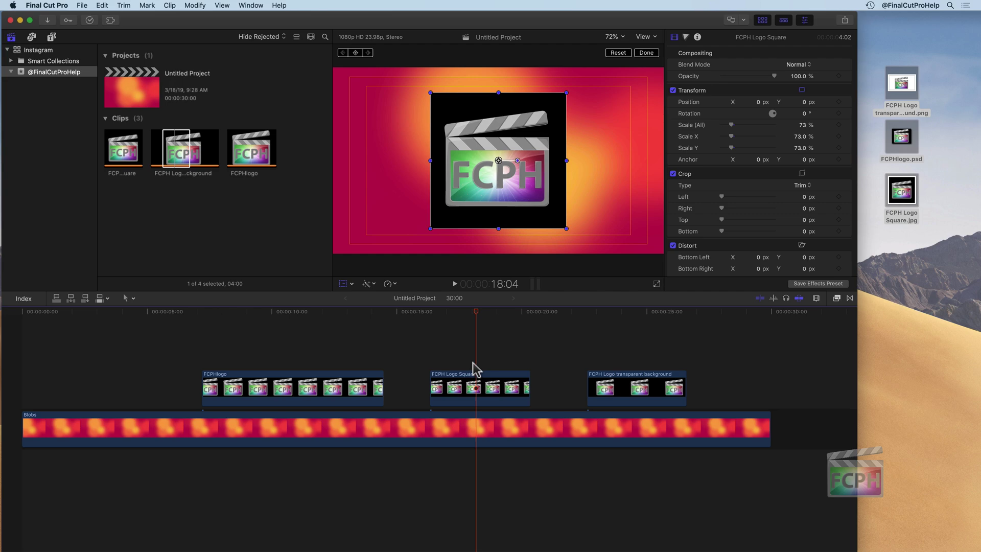
pyautogui.click(488, 387)
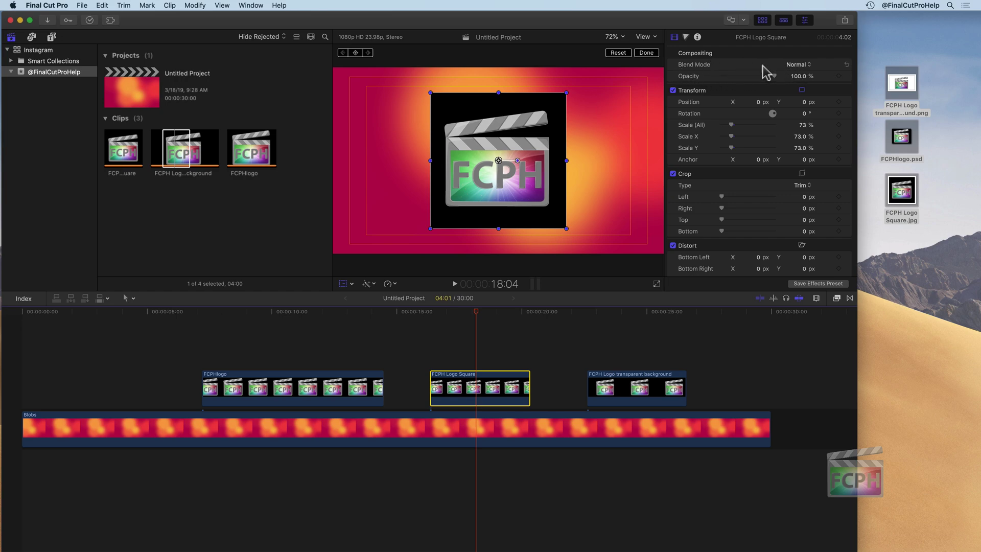
pyautogui.click(800, 66)
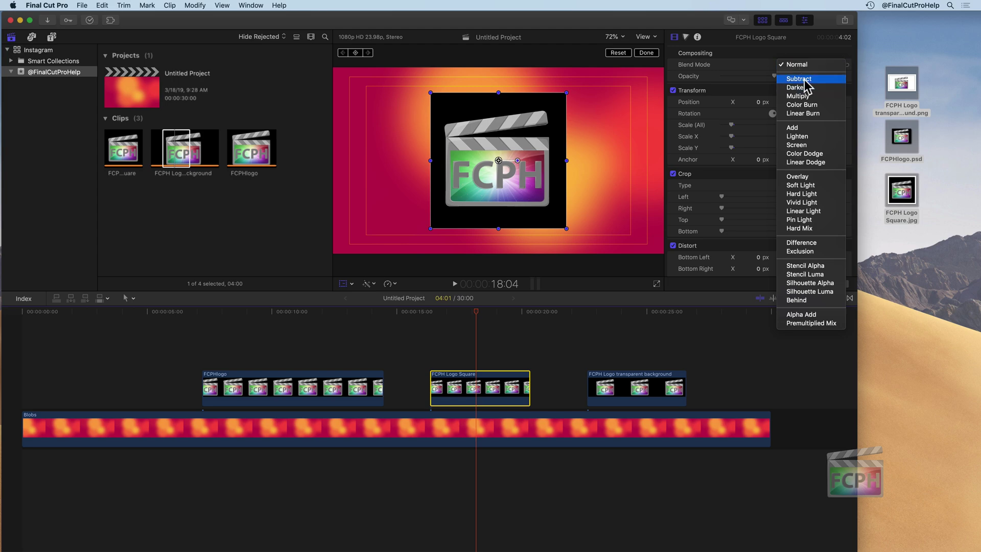
pyautogui.click(805, 80)
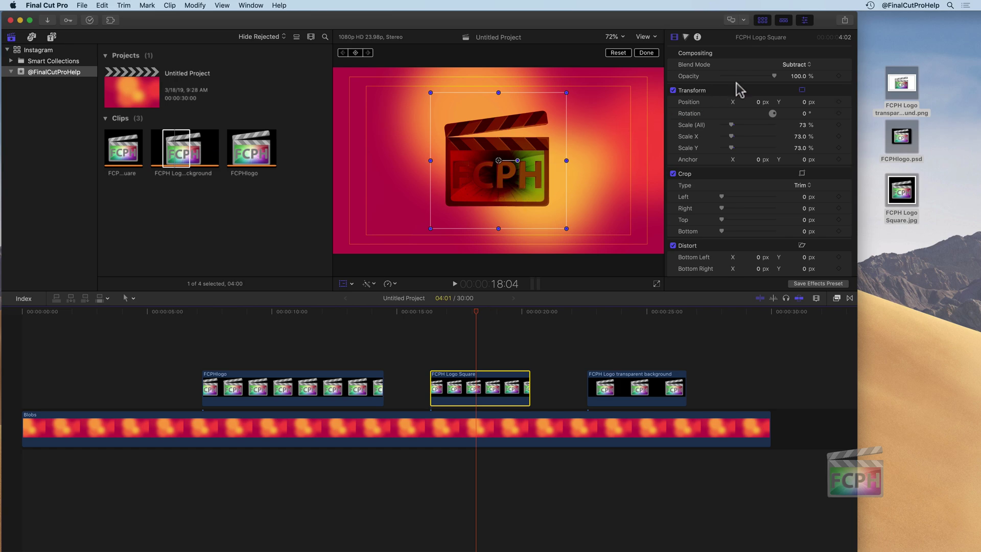
pyautogui.click(795, 65)
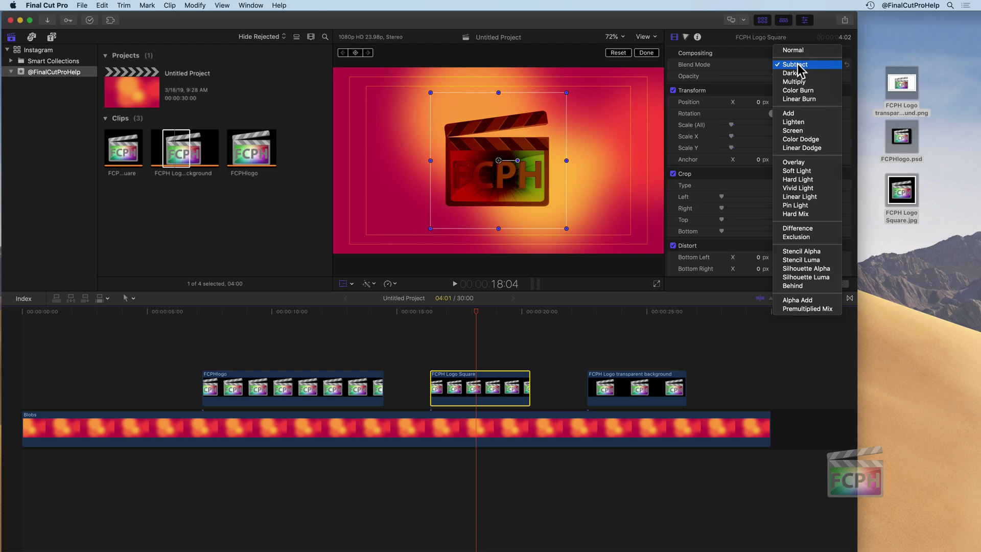
pyautogui.click(807, 50)
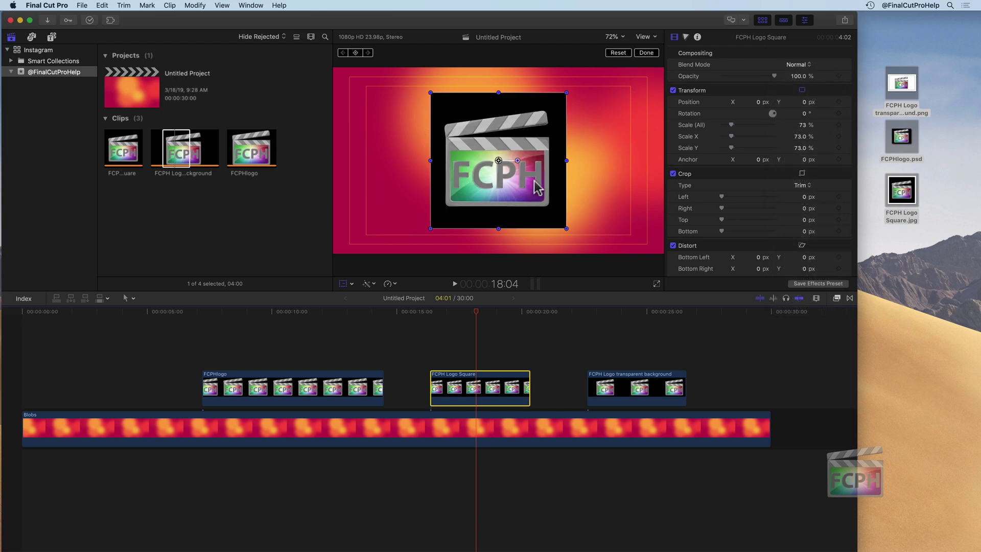
# Set the FCPH Logo Square clip's blend mode to Stencil Alpha
pyautogui.click(800, 66)
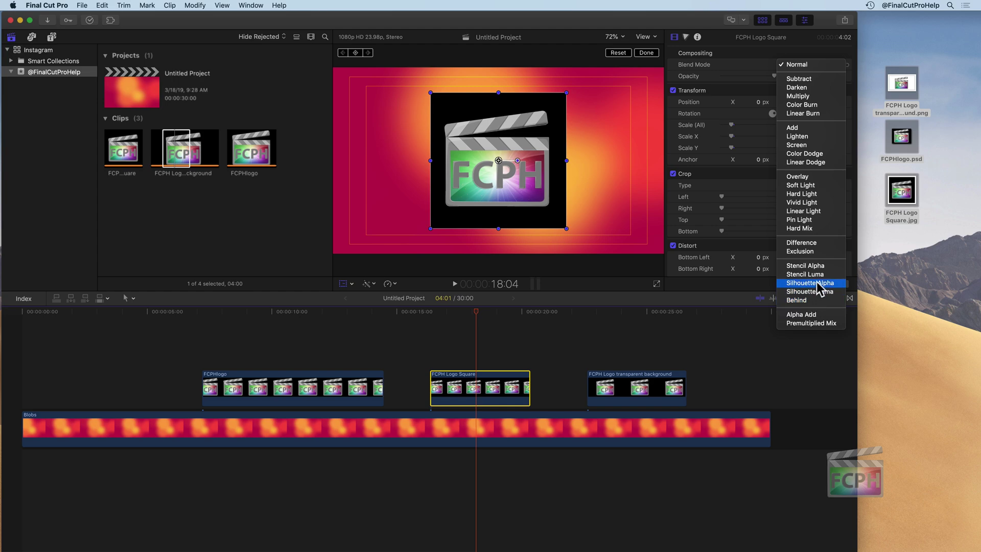
pyautogui.click(815, 265)
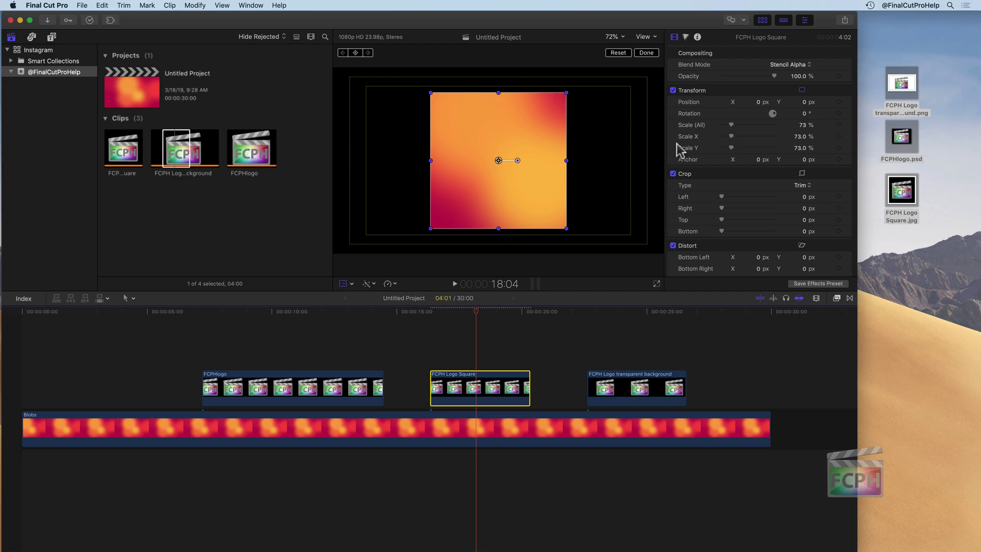
# Try the Stencil Luma blend mode on the FCPH Logo Square clip and shift the logo horizontally to about X 51 px
pyautogui.click(798, 65)
pyautogui.click(804, 74)
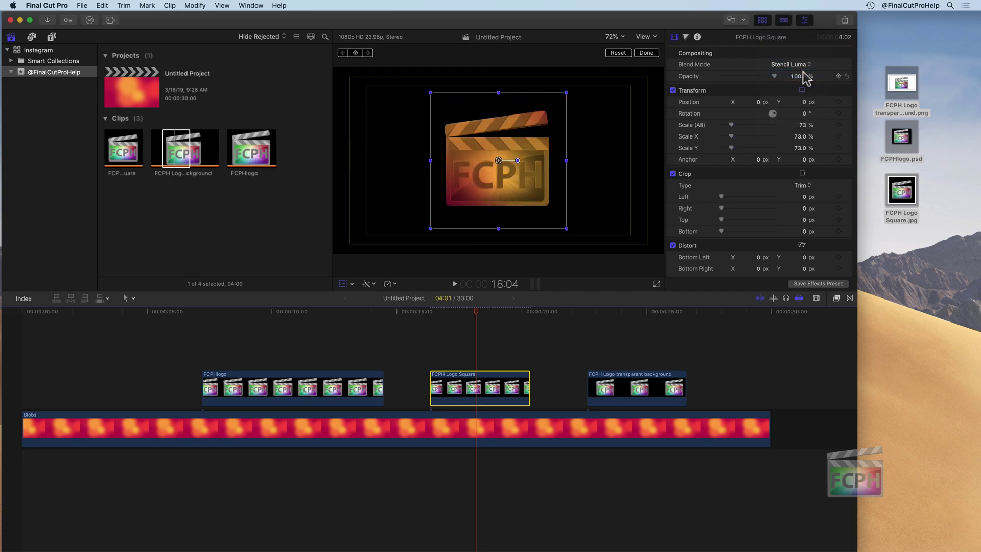
pyautogui.moveTo(501, 158)
pyautogui.mouseDown()
pyautogui.moveTo(547, 173)
pyautogui.moveTo(601, 172)
pyautogui.moveTo(613, 132)
pyautogui.moveTo(464, 193)
pyautogui.moveTo(509, 128)
pyautogui.moveTo(508, 163)
pyautogui.mouseUp()
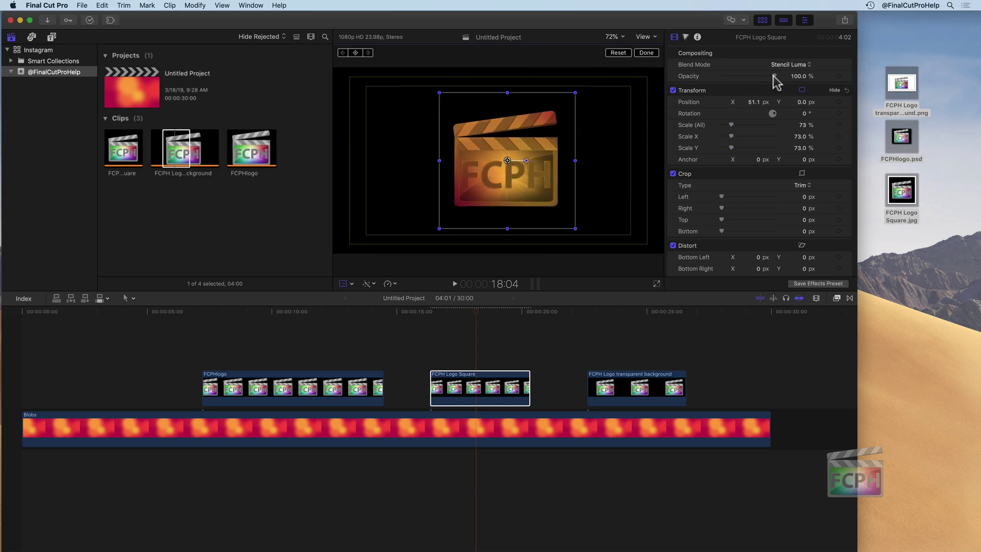
# Try the Silhouette Alpha and Silhouette Luma blend modes on the FCPH Logo Square clip
pyautogui.click(794, 64)
pyautogui.click(797, 73)
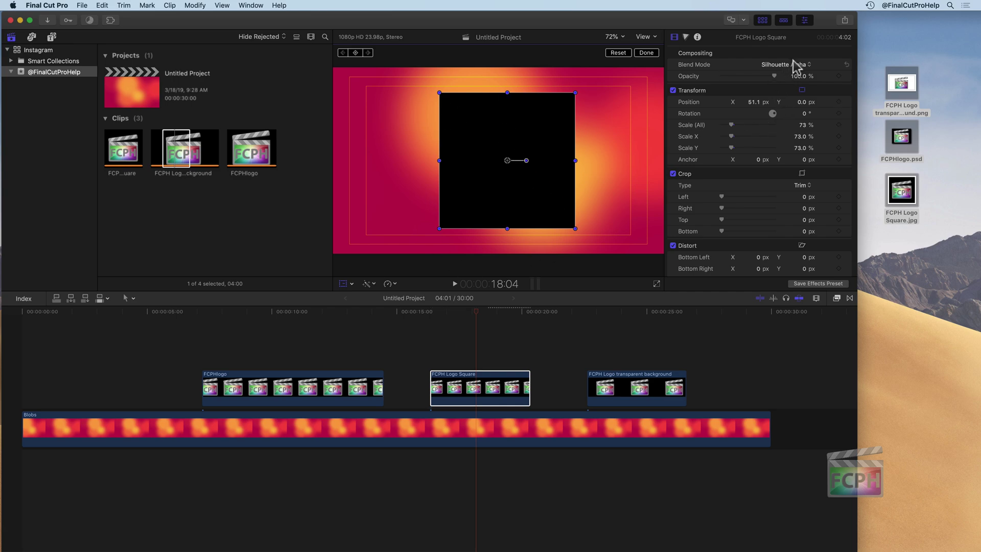
pyautogui.click(795, 65)
pyautogui.click(801, 76)
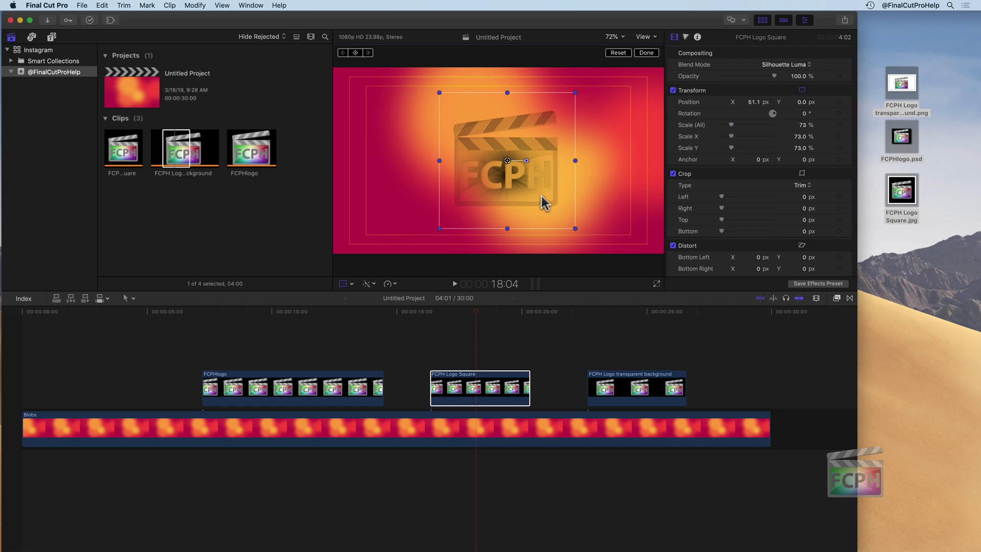
# Try the Soft Light and Darken blend modes on the FCPH Logo Square clip and restore it to Normal
pyautogui.click(776, 66)
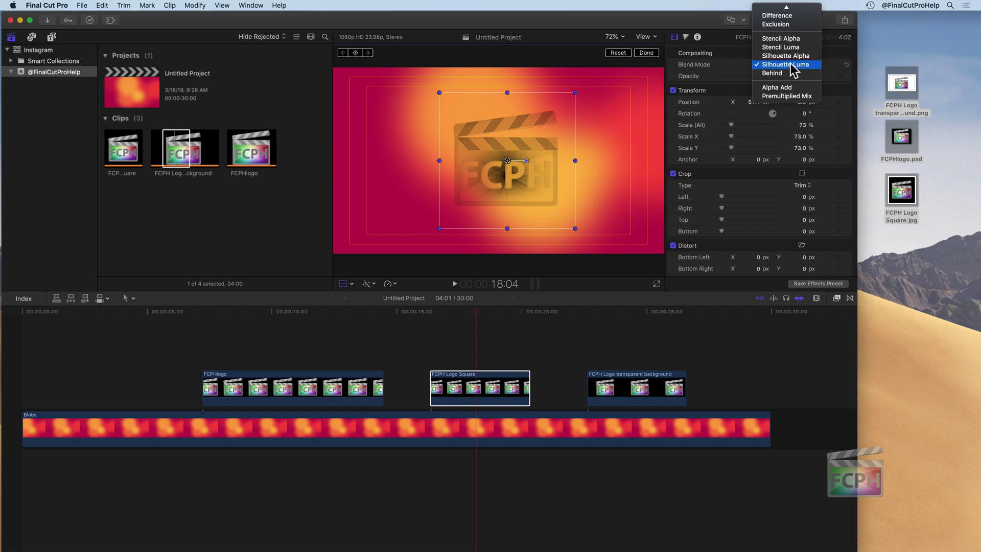
pyautogui.scroll(5, 799, 66)
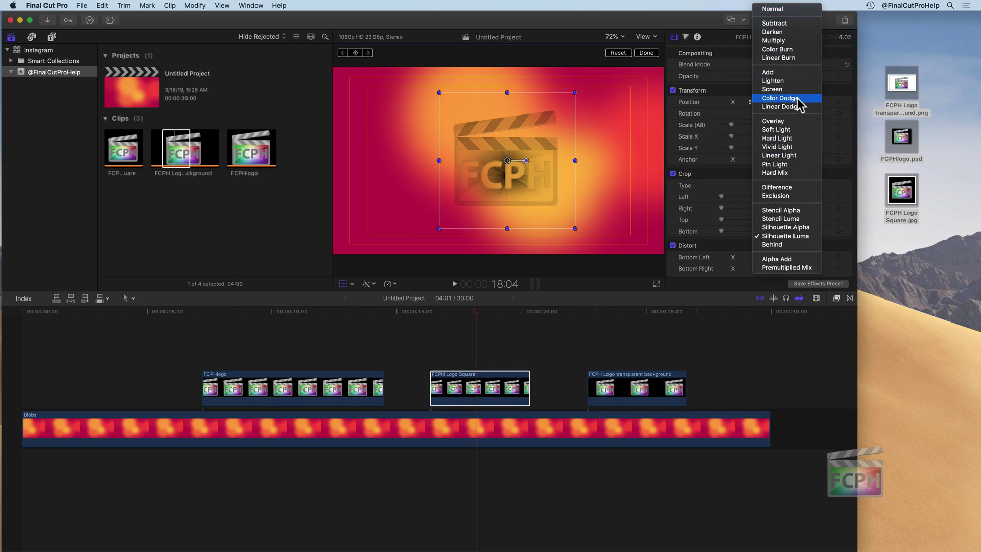
pyautogui.click(799, 131)
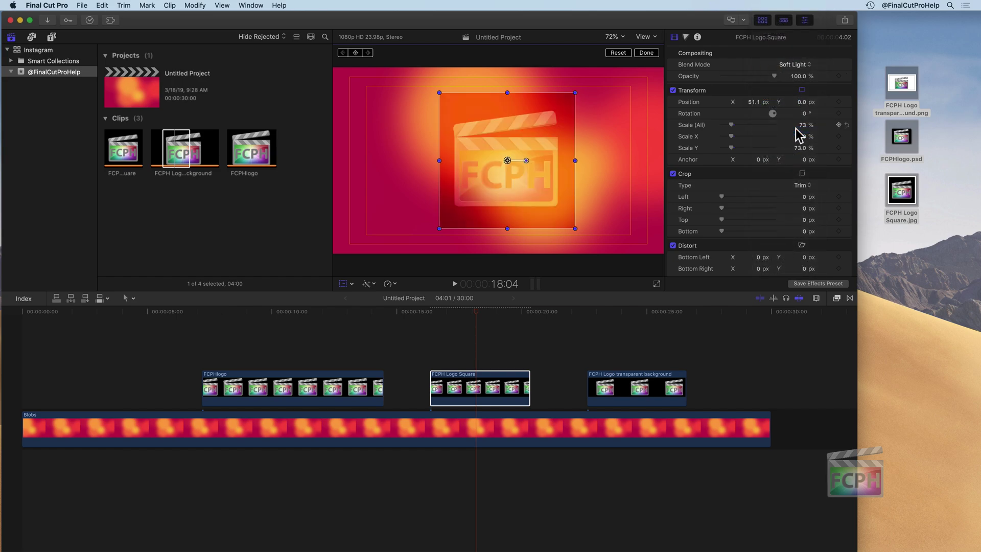
pyautogui.click(795, 65)
pyautogui.scroll(3, 800, 56)
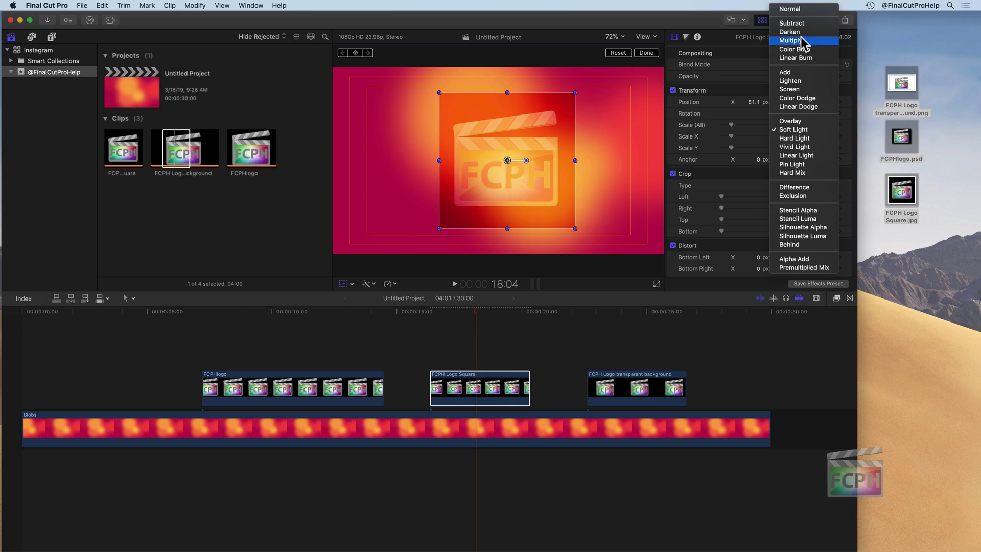
pyautogui.click(799, 33)
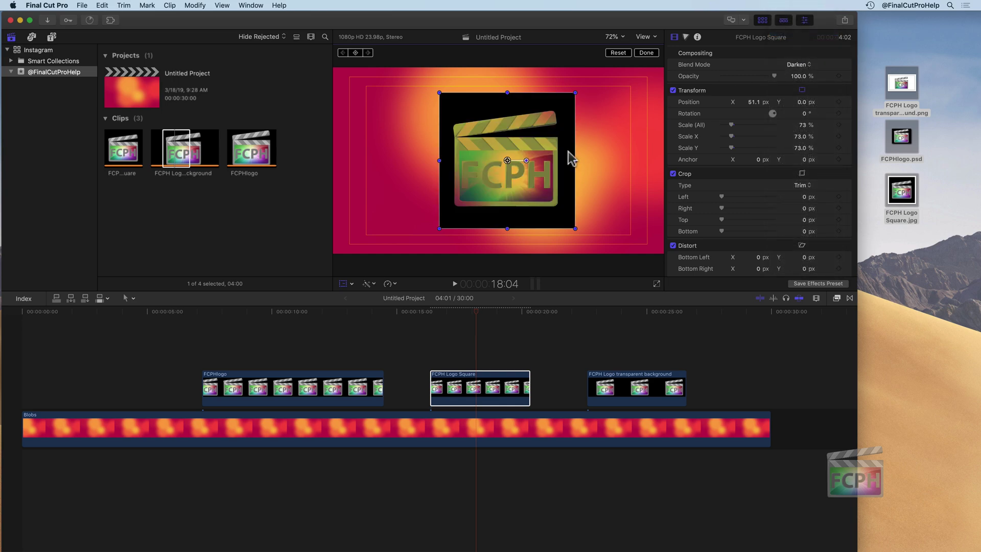
pyautogui.click(798, 65)
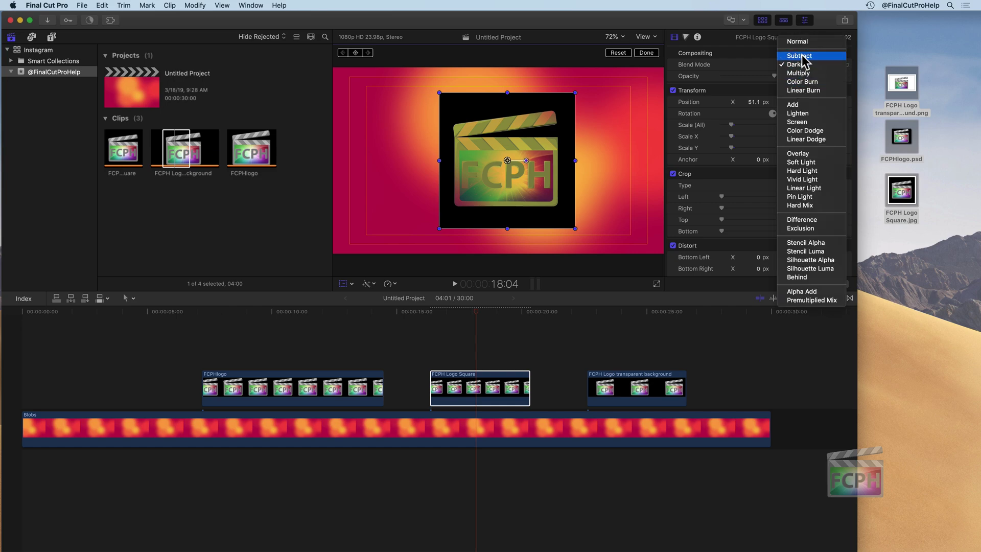
pyautogui.click(799, 42)
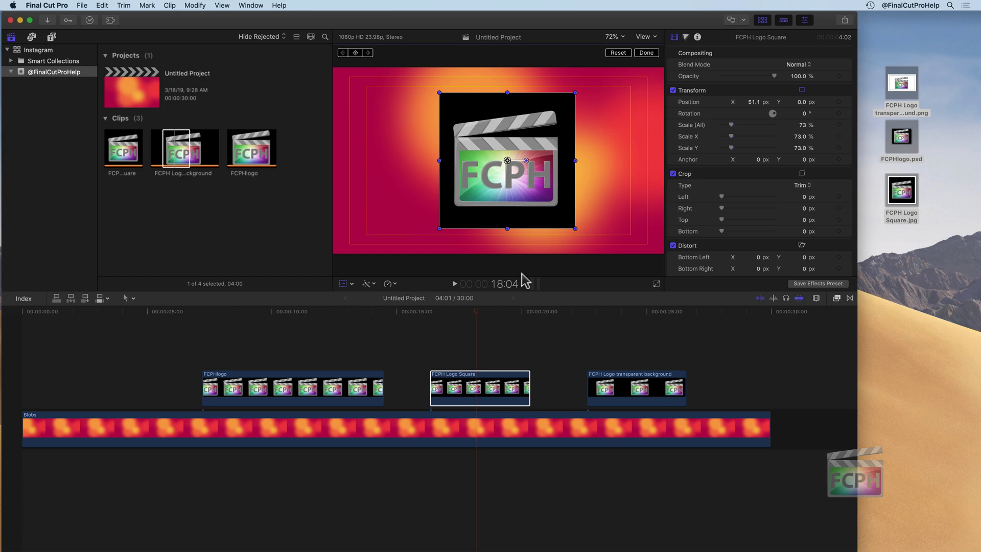
# Apply the Luma Keyer effect to the FCPH Logo Square clip and adjust its luma range to key out only the black background
pyautogui.click(836, 298)
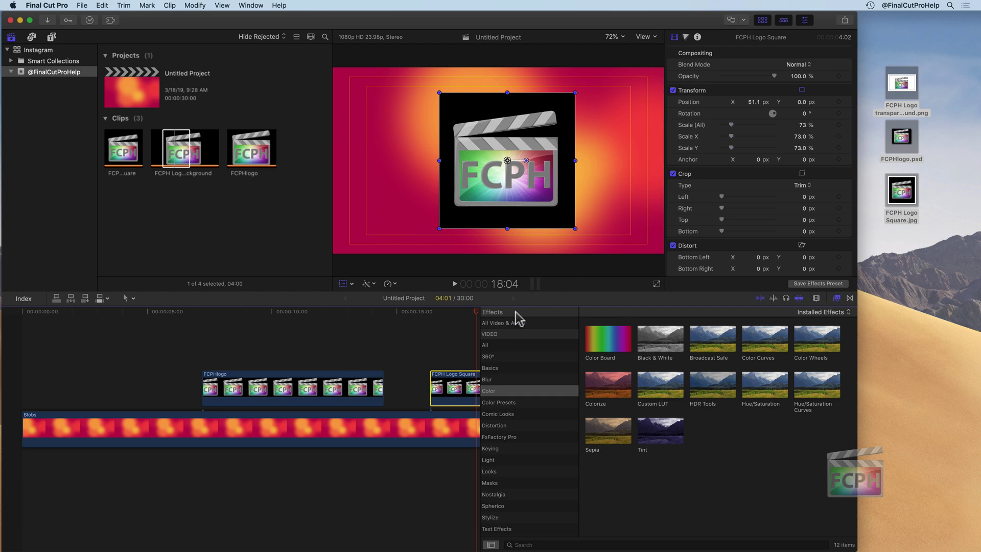
pyautogui.click(510, 451)
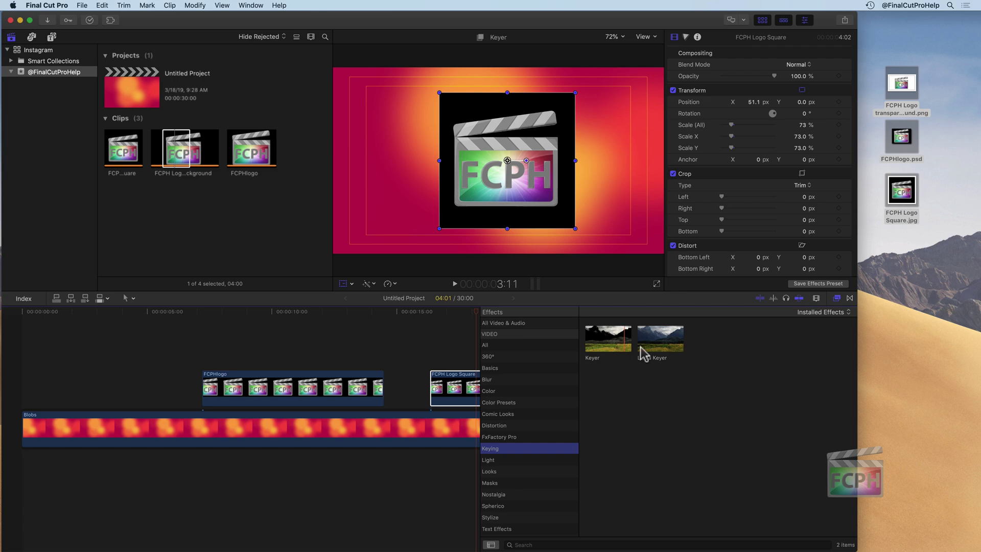
pyautogui.moveTo(659, 341); pyautogui.dragTo(460, 385)
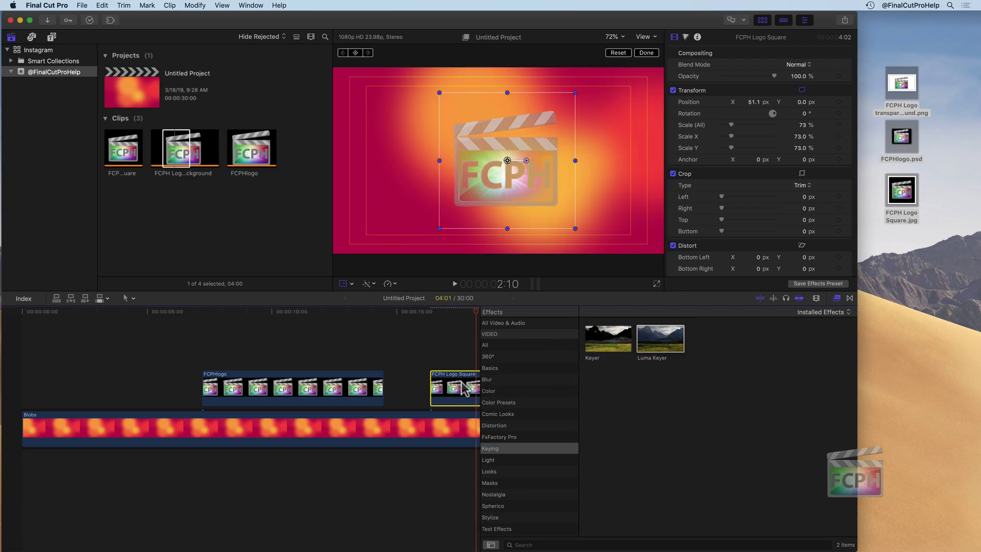
pyautogui.hscroll(5, 443, 372)
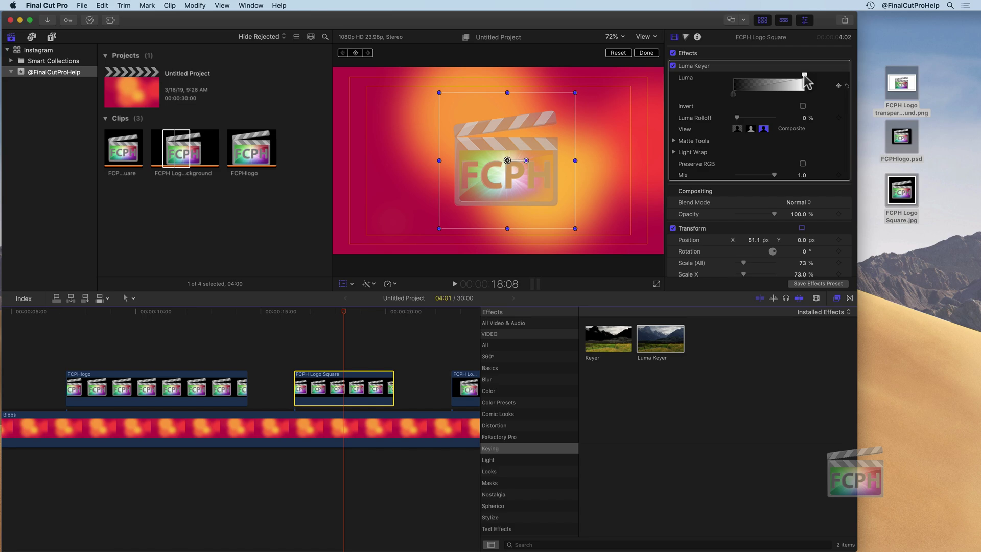
pyautogui.moveTo(806, 81)
pyautogui.mouseDown()
pyautogui.moveTo(730, 74)
pyautogui.moveTo(739, 74)
pyautogui.mouseUp()
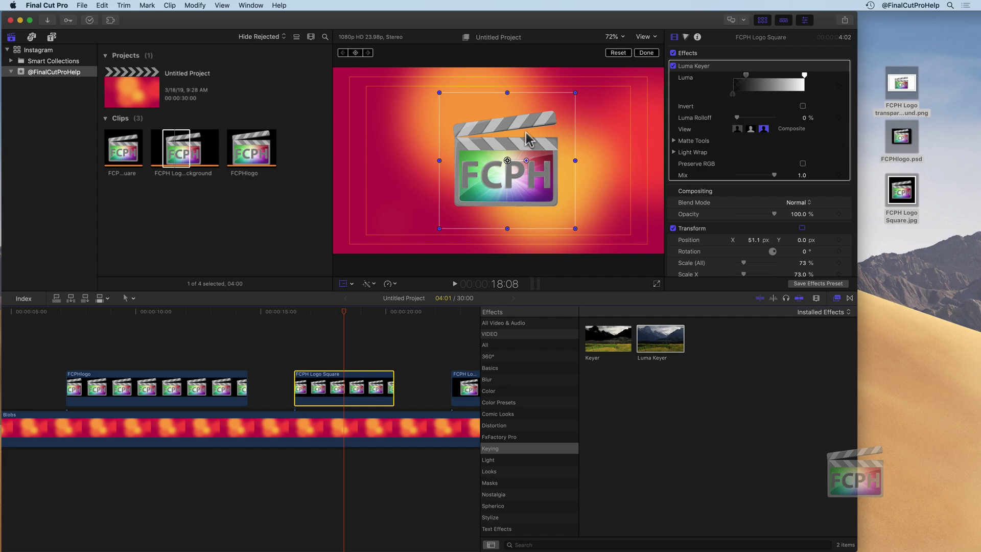
# Refine the Luma Keyer's luma range in Matte view until the clapperboard is solid white on black, and return to Composite view
pyautogui.click(750, 128)
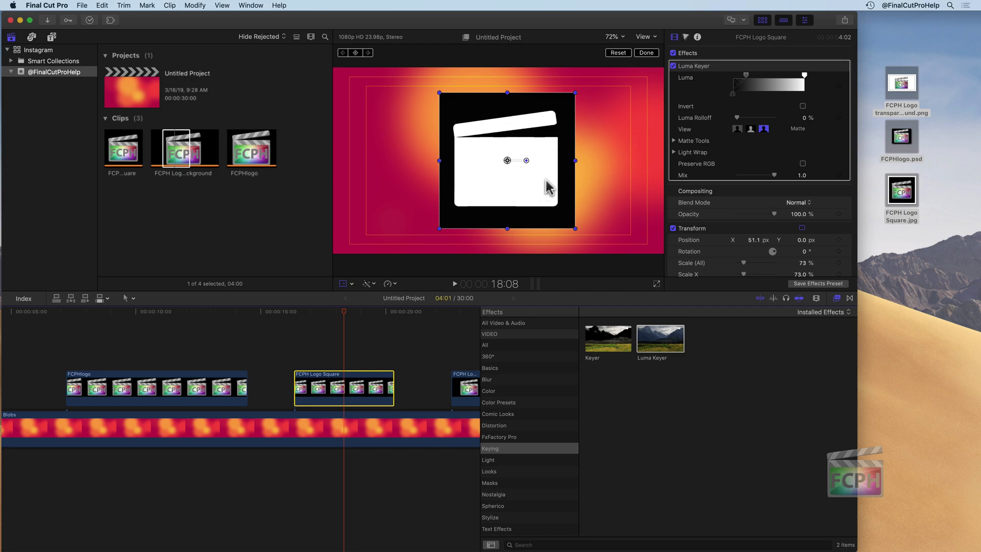
pyautogui.click(765, 129)
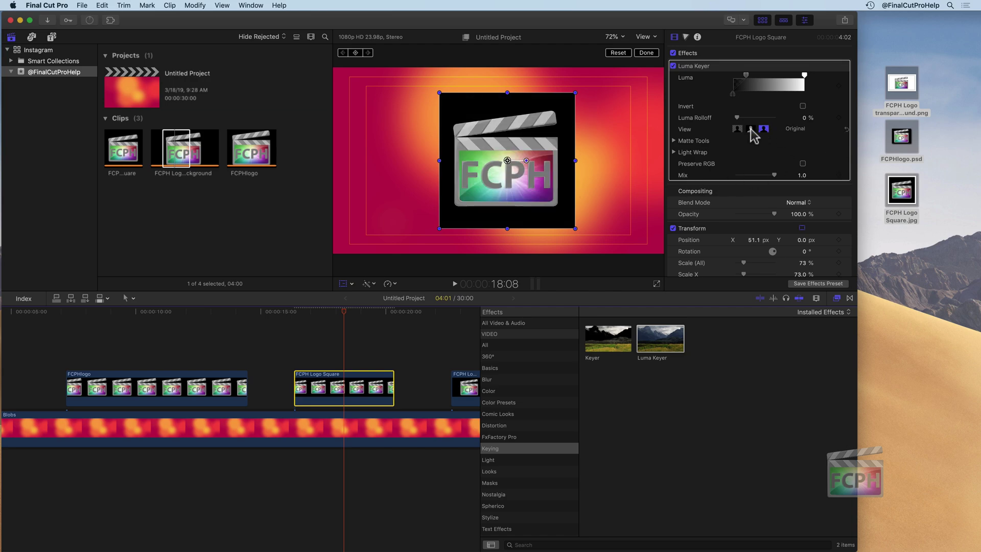
pyautogui.click(751, 128)
pyautogui.moveTo(748, 72); pyautogui.dragTo(768, 74)
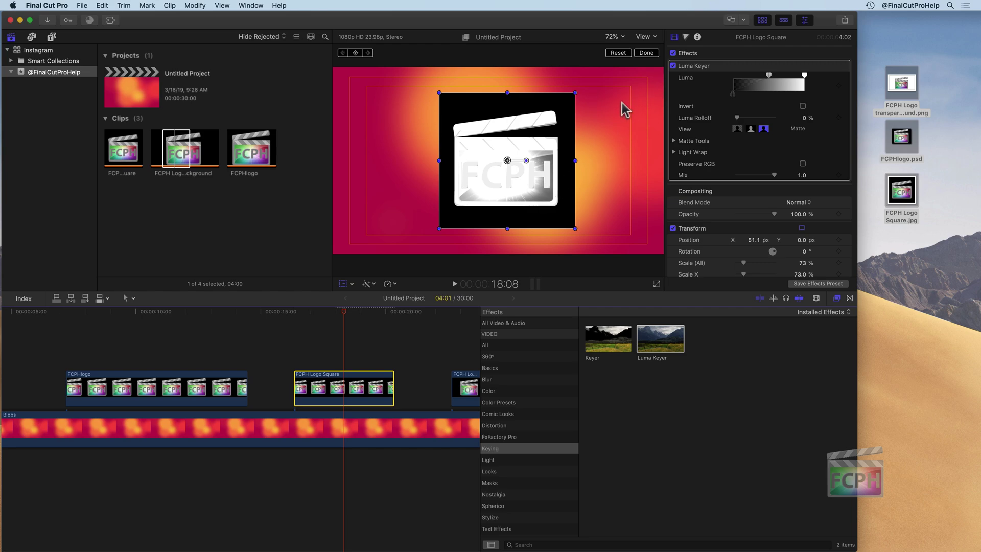
pyautogui.moveTo(769, 75); pyautogui.dragTo(743, 74)
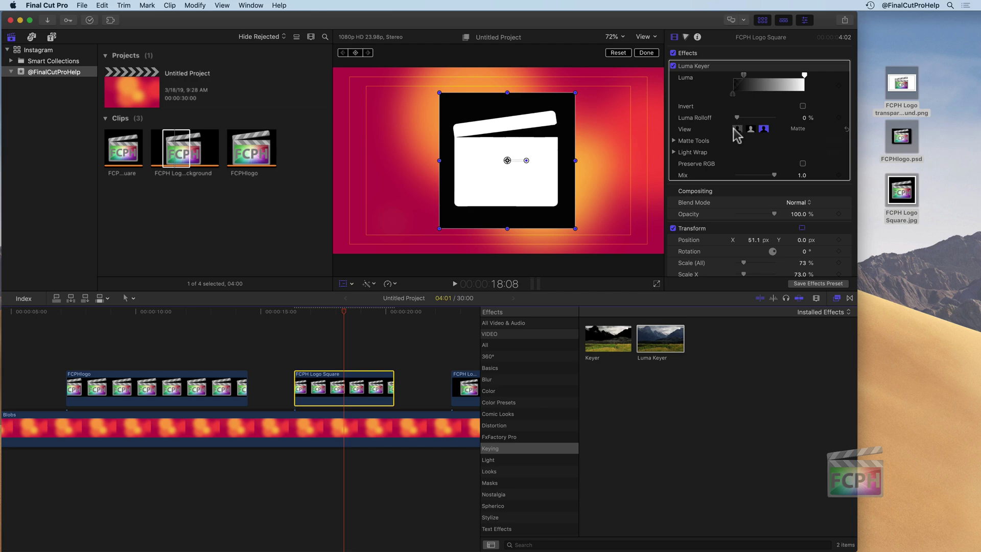
pyautogui.click(735, 128)
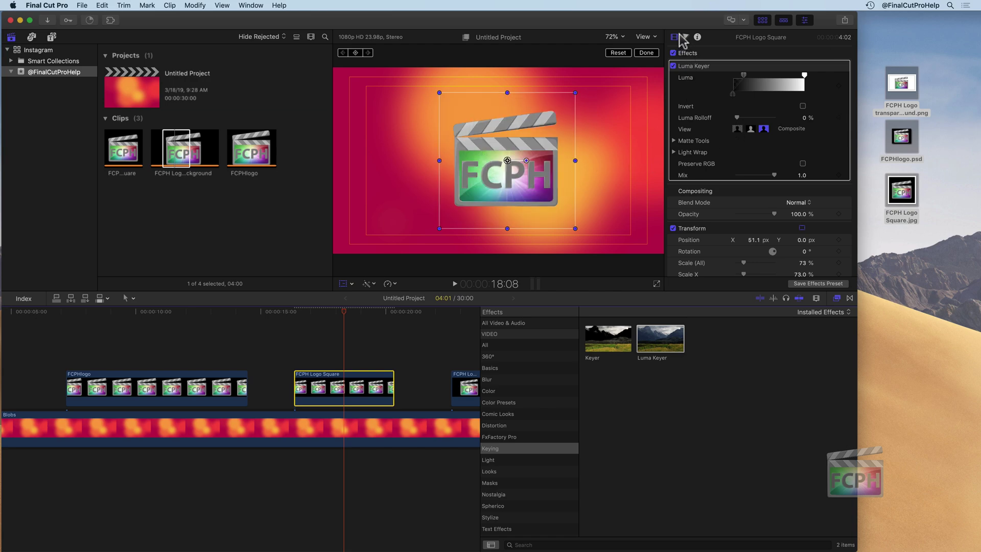
# Scale the keyed square logo to 31% and place it in the frame's lower-right corner, at about X 633 px, Y -311 px
pyautogui.click(833, 66)
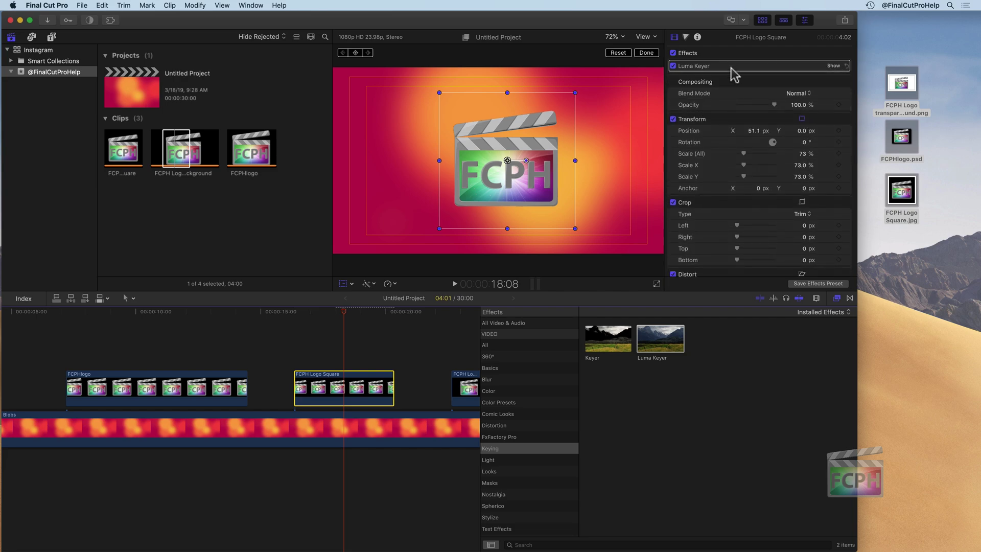
pyautogui.moveTo(743, 152); pyautogui.dragTo(738, 153)
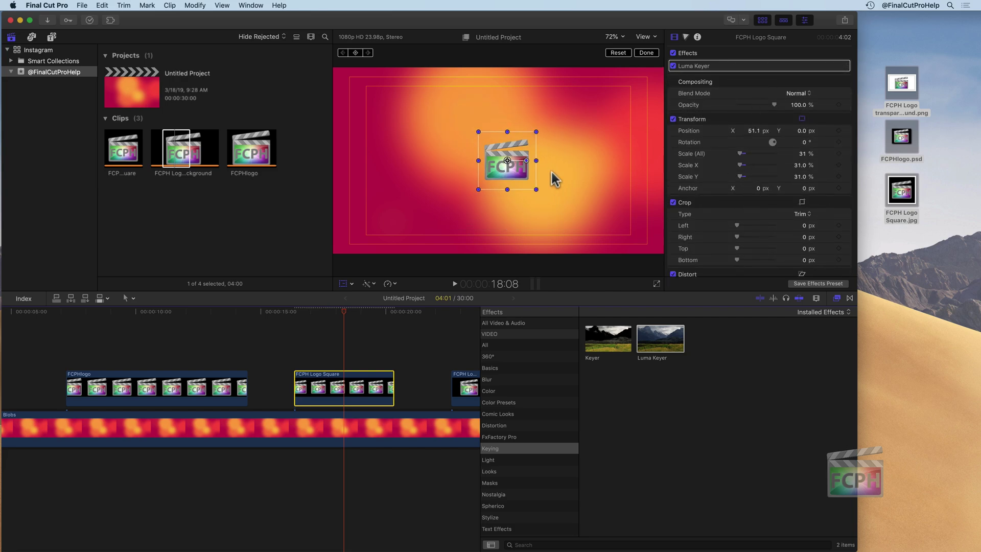
pyautogui.moveTo(507, 160); pyautogui.dragTo(607, 215)
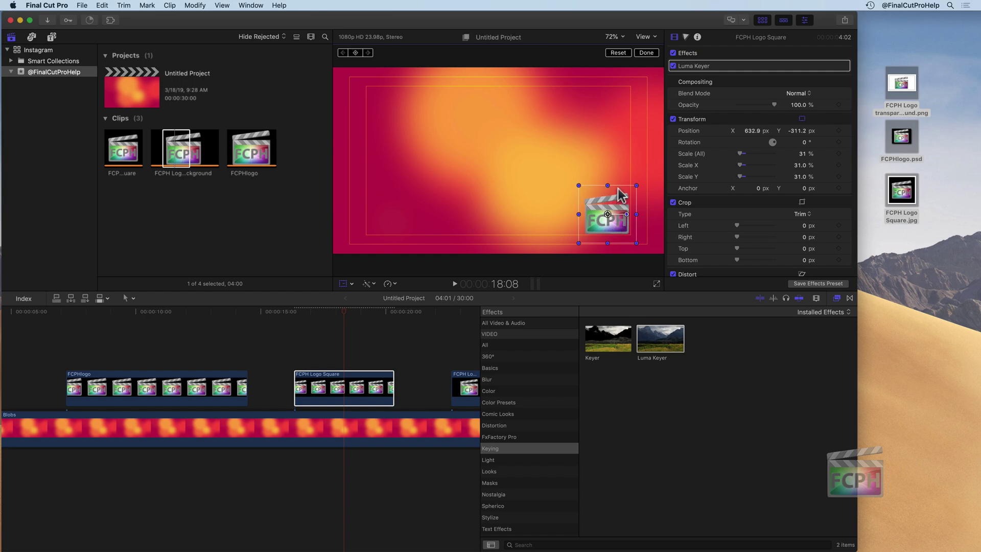
# Apply the Draw Mask effect to the FCPHlogo clip
pyautogui.click(192, 312)
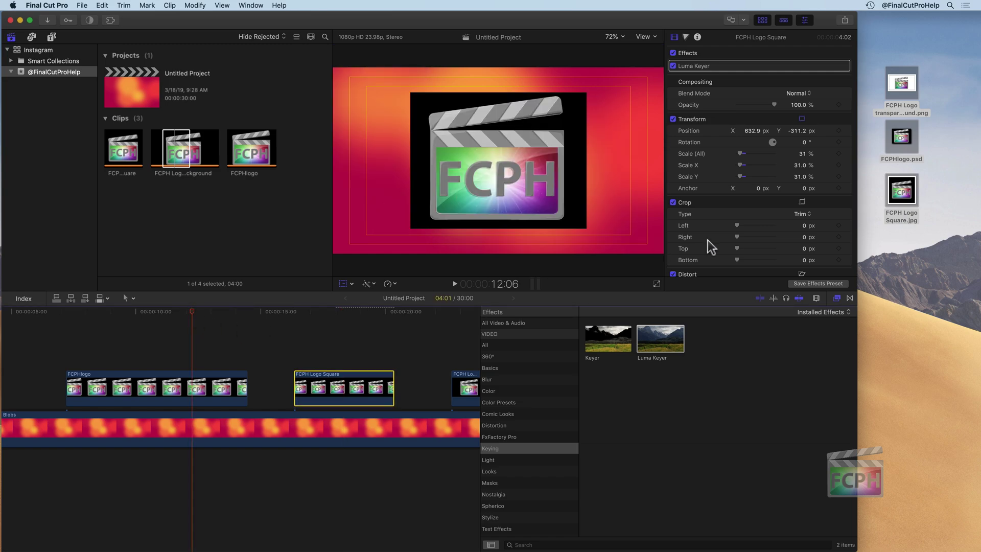
pyautogui.click(226, 391)
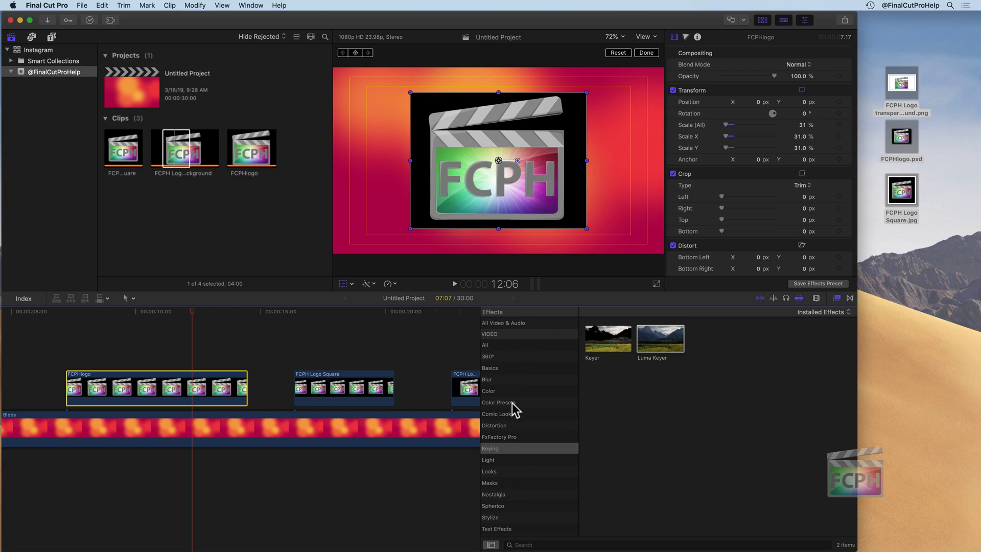
pyautogui.click(500, 483)
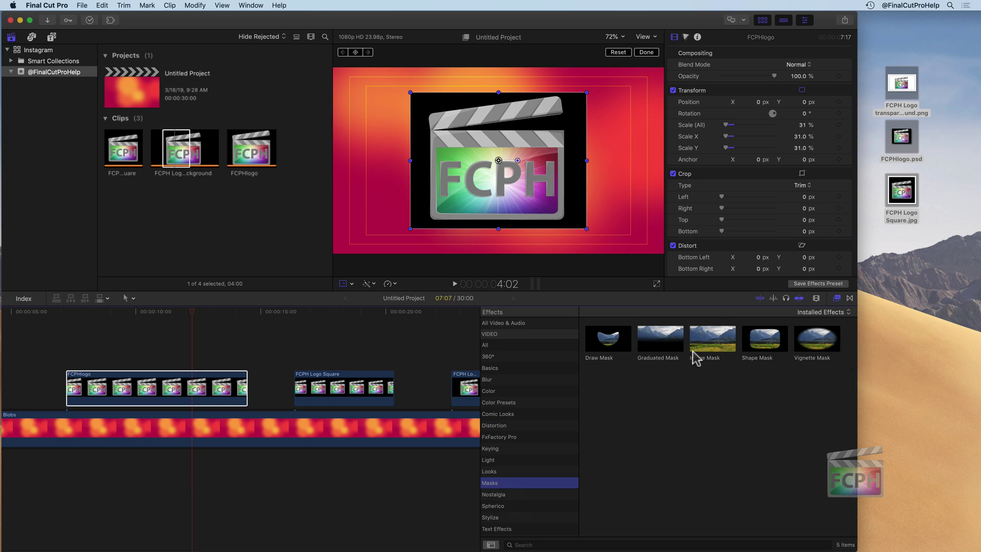
pyautogui.doubleClick(613, 339)
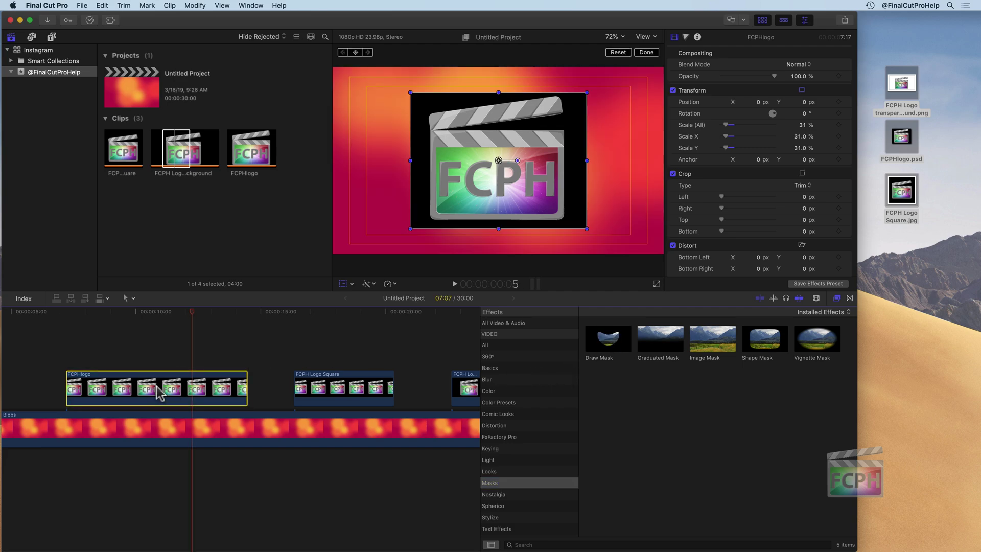
pyautogui.click(610, 344)
pyautogui.doubleClick(610, 345)
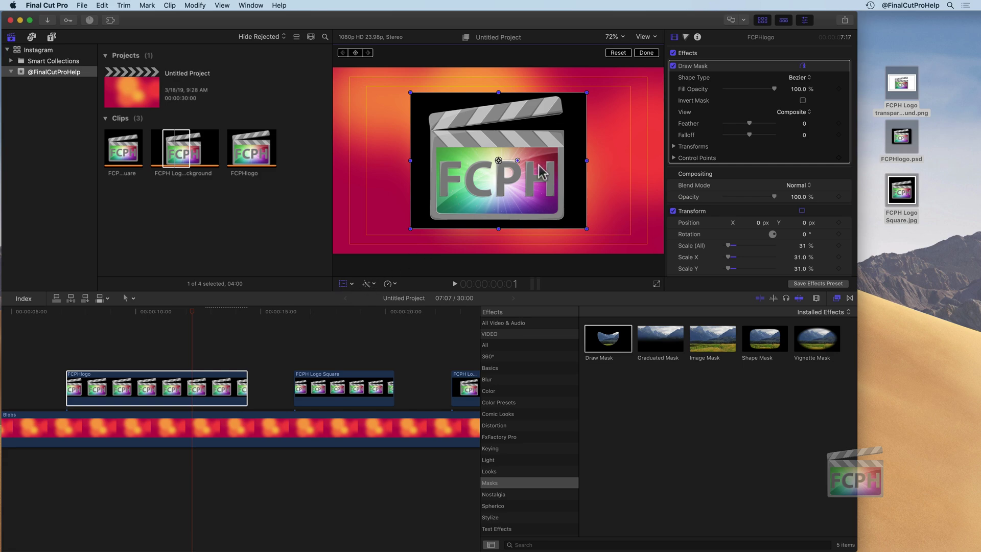
# Draw a closed Bezier mask around the clapperboard's outline on the FCPHlogo clip and set the mask's feather to about -85
pyautogui.click(646, 53)
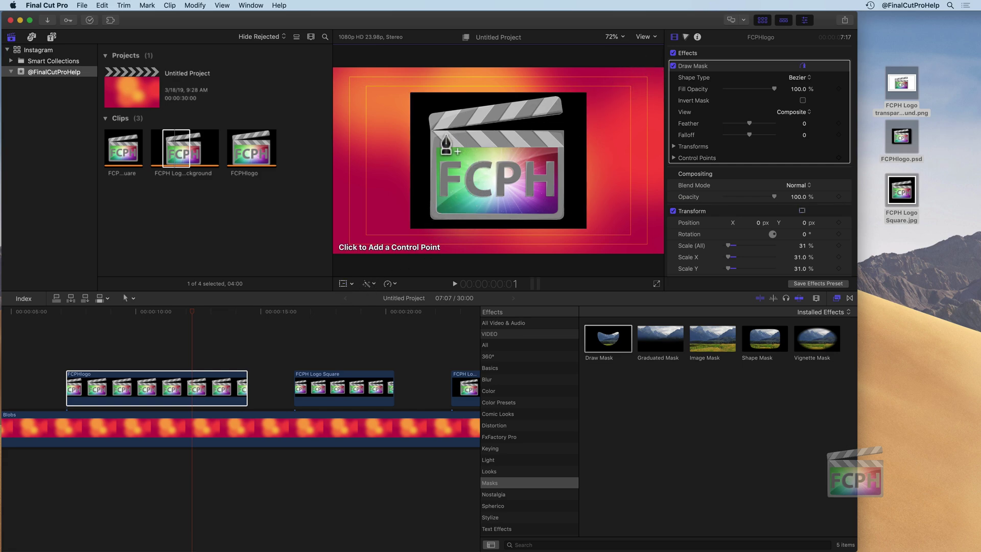
pyautogui.click(428, 213)
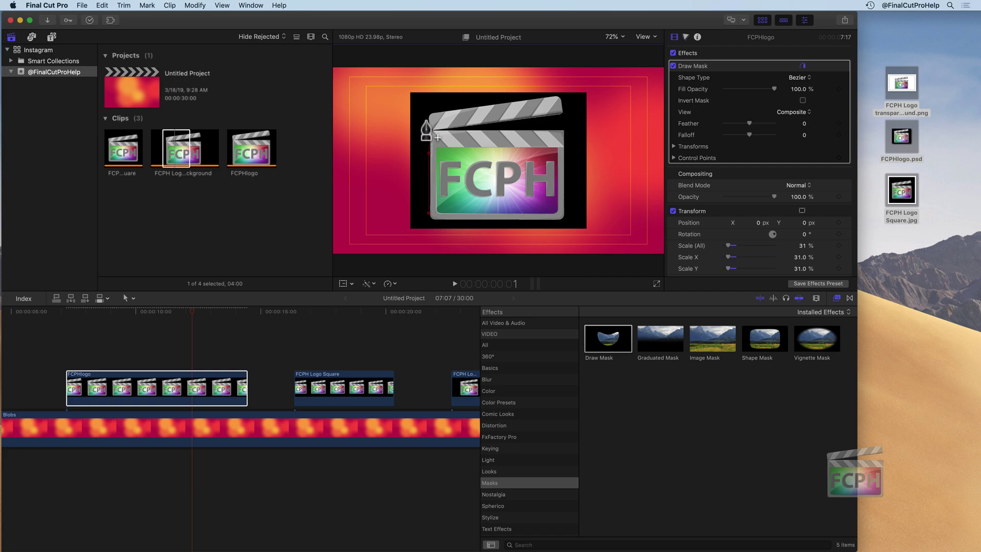
pyautogui.click(427, 120)
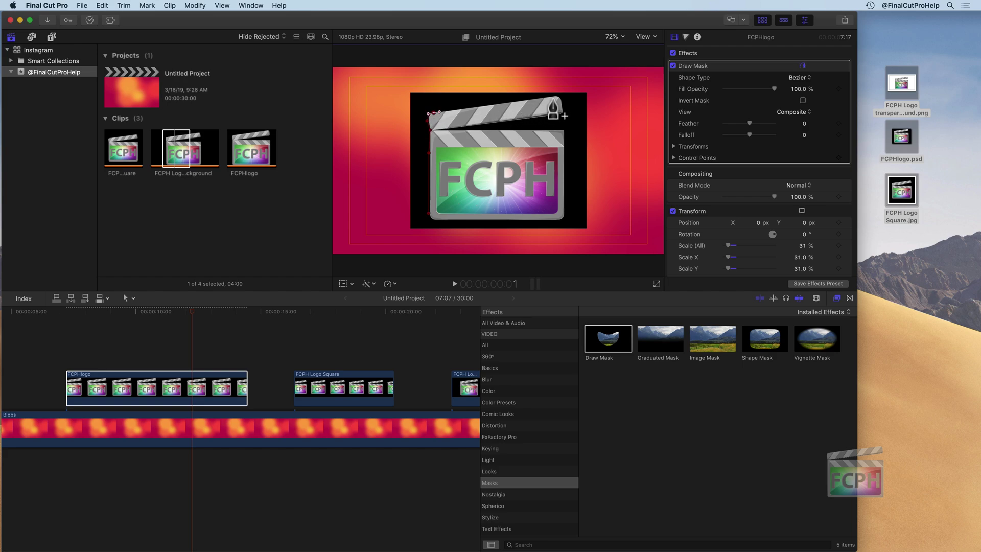
pyautogui.click(555, 95)
pyautogui.click(562, 114)
pyautogui.click(564, 131)
pyautogui.click(560, 221)
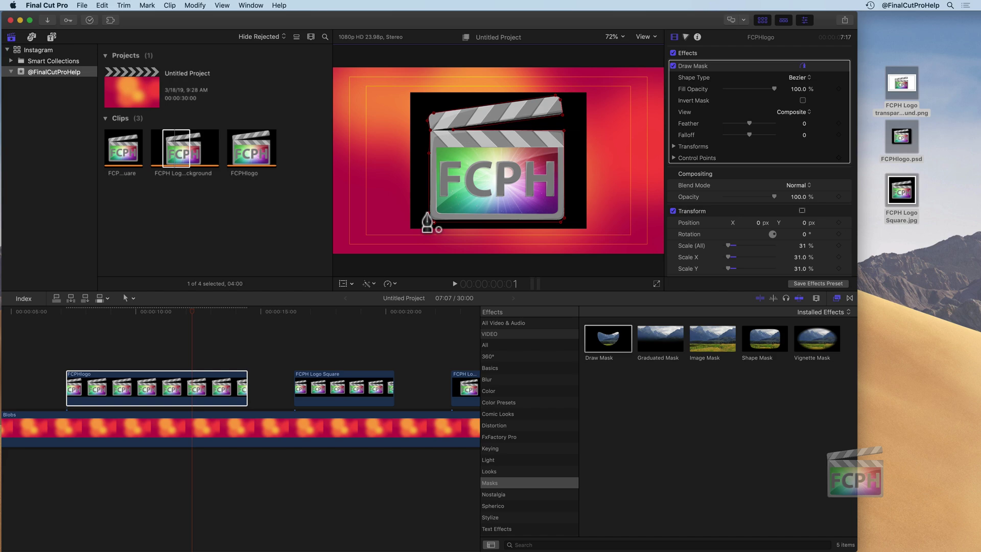
pyautogui.click(433, 222)
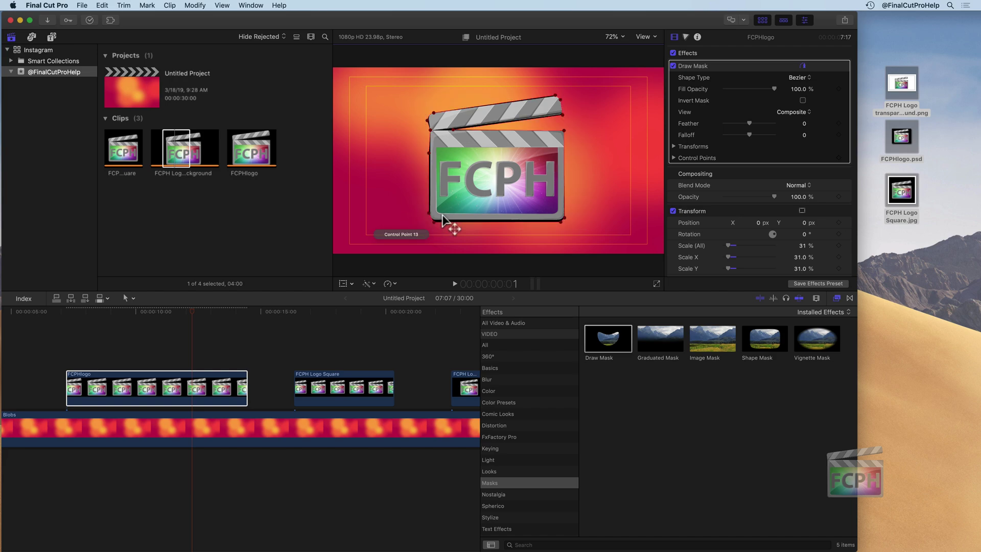
pyautogui.moveTo(750, 125); pyautogui.dragTo(728, 123)
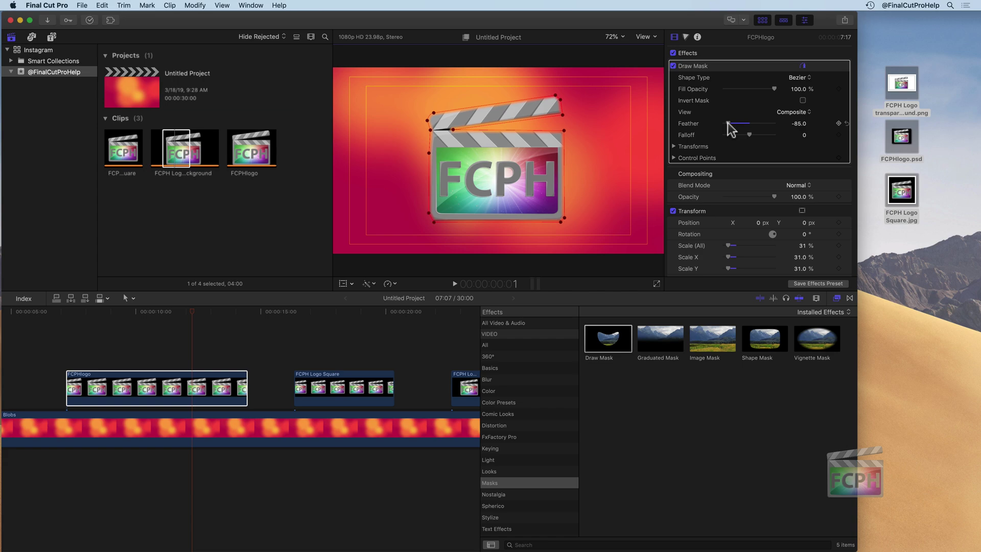
# Move the mask's inner control point into the clapperboard's hinge notch and set the Draw Mask feather to 13
pyautogui.click(620, 38)
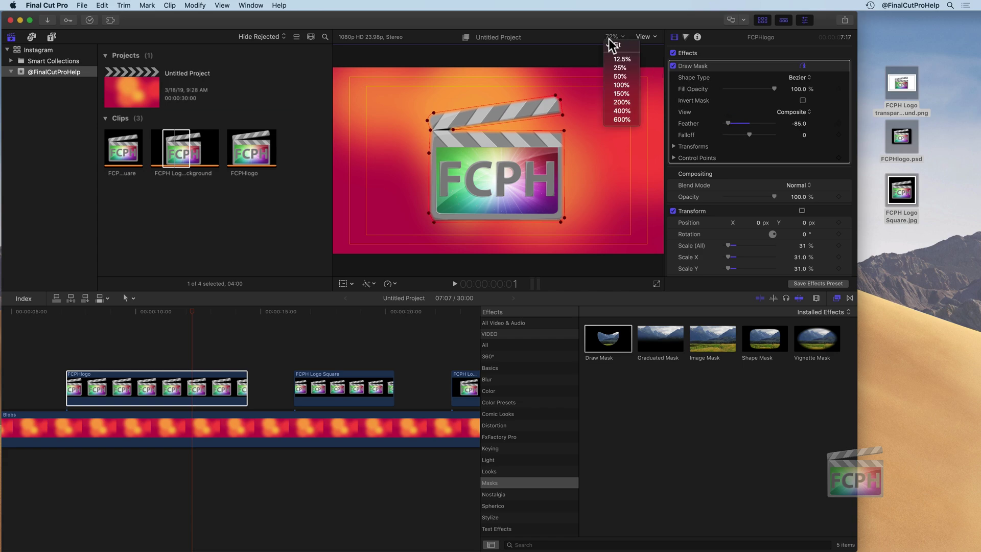
pyautogui.click(623, 111)
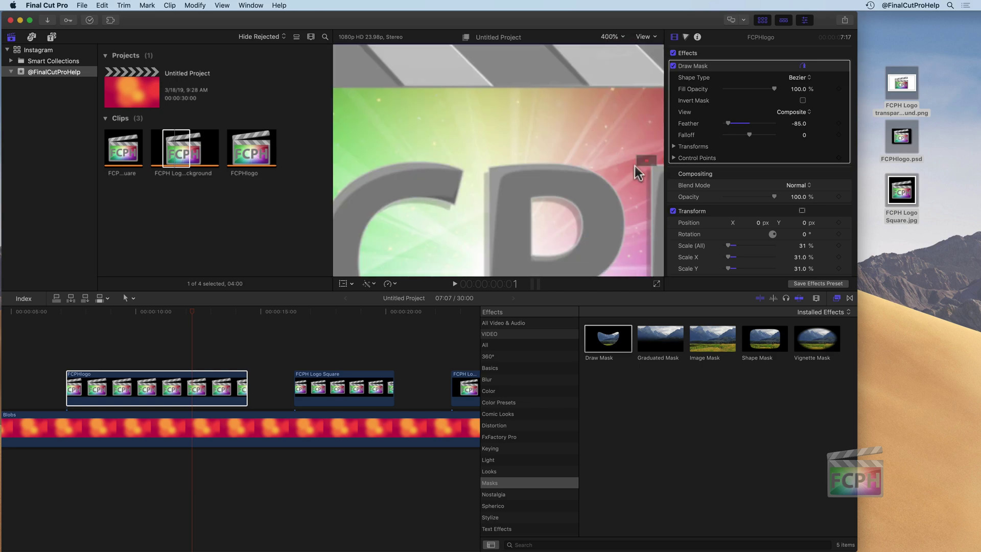
pyautogui.scroll(10, 648, 160)
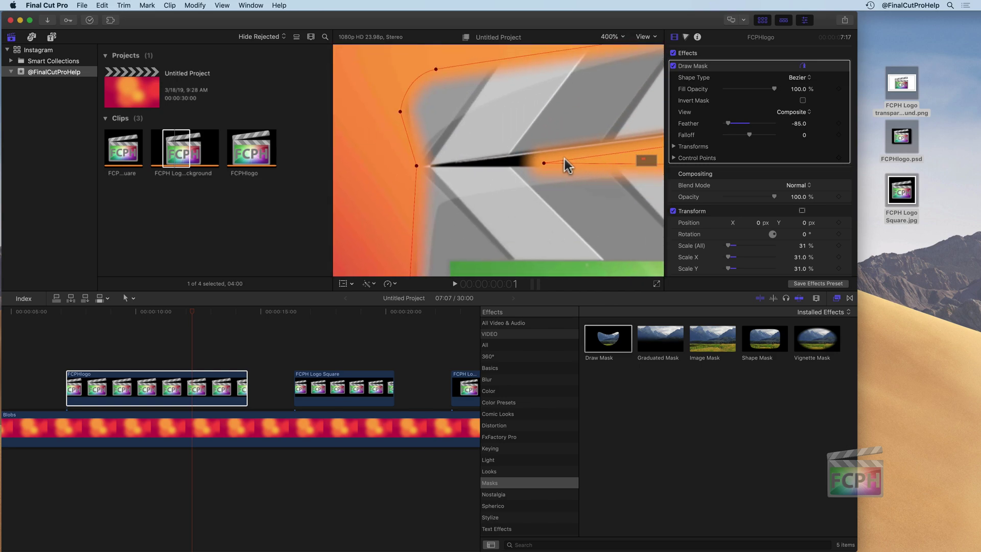
pyautogui.moveTo(543, 163); pyautogui.dragTo(439, 163)
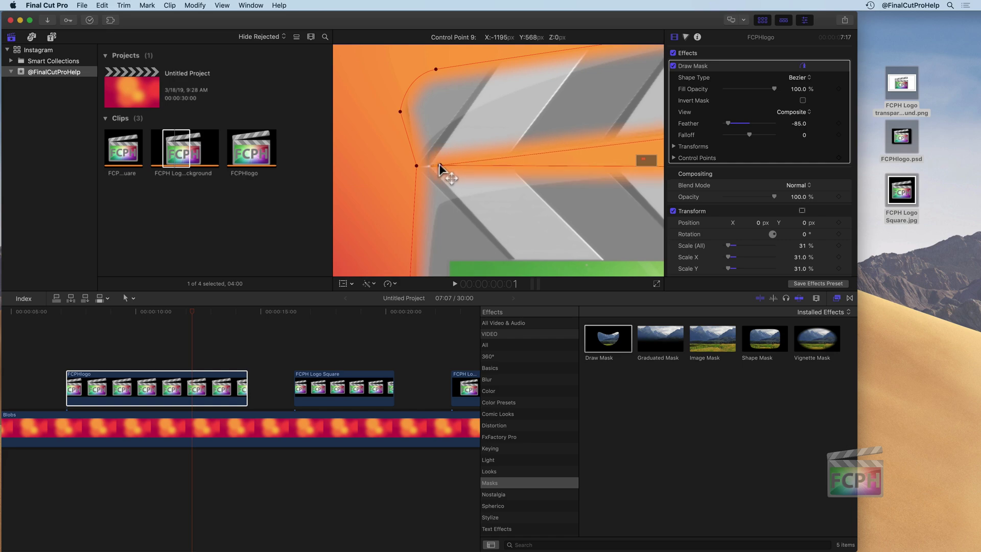
pyautogui.moveTo(728, 124); pyautogui.dragTo(755, 124)
pyautogui.moveTo(435, 169); pyautogui.dragTo(429, 169)
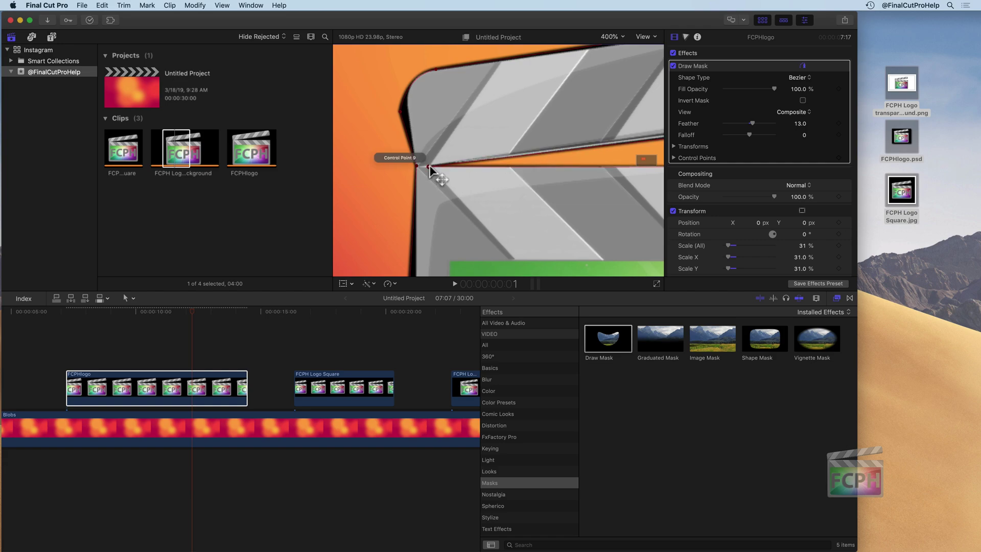
# Fit the mask to the upper clapper's rounded hinge-end corner by moving a point, adding one below it and smoothing the top point's curve
pyautogui.moveTo(400, 113); pyautogui.dragTo(407, 107)
pyautogui.keyDown('alt'); pyautogui.click(412, 133); pyautogui.keyUp('alt')
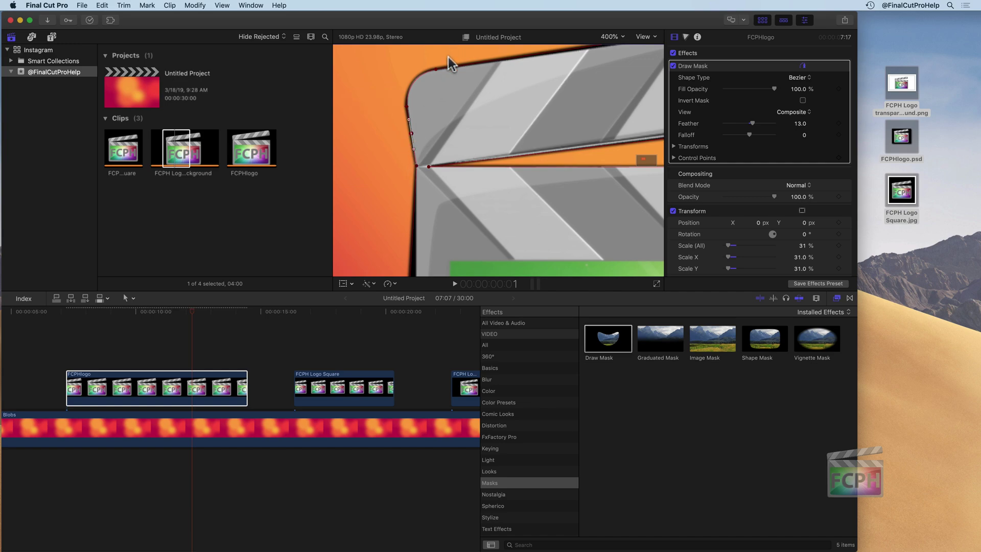
pyautogui.rightClick(436, 72)
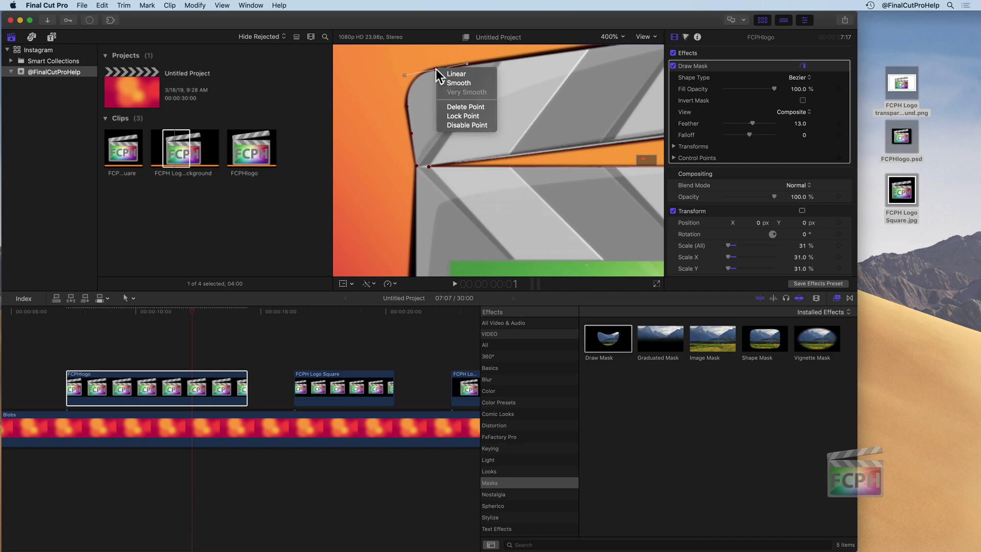
pyautogui.click(464, 75)
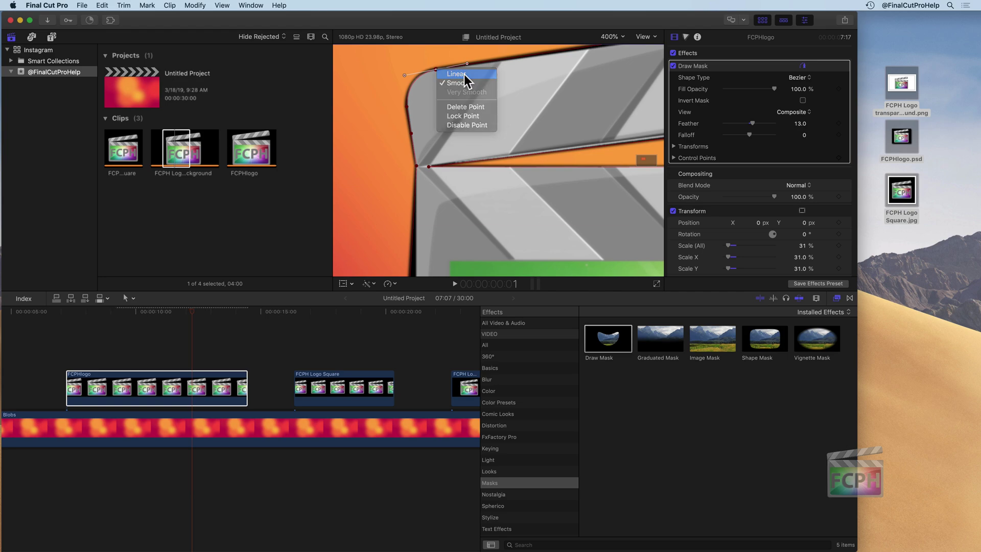
pyautogui.rightClick(438, 72)
pyautogui.click(448, 83)
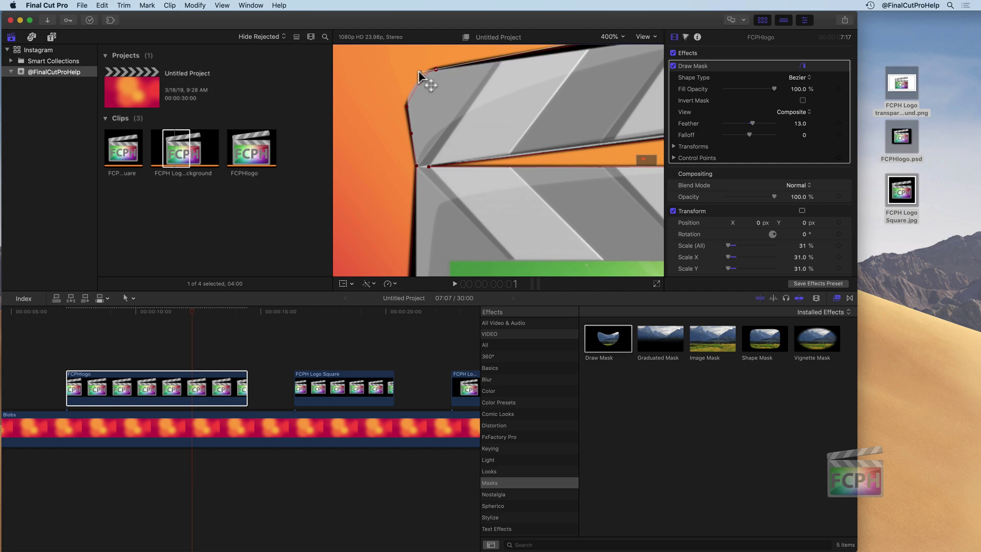
pyautogui.moveTo(419, 70); pyautogui.dragTo(404, 72)
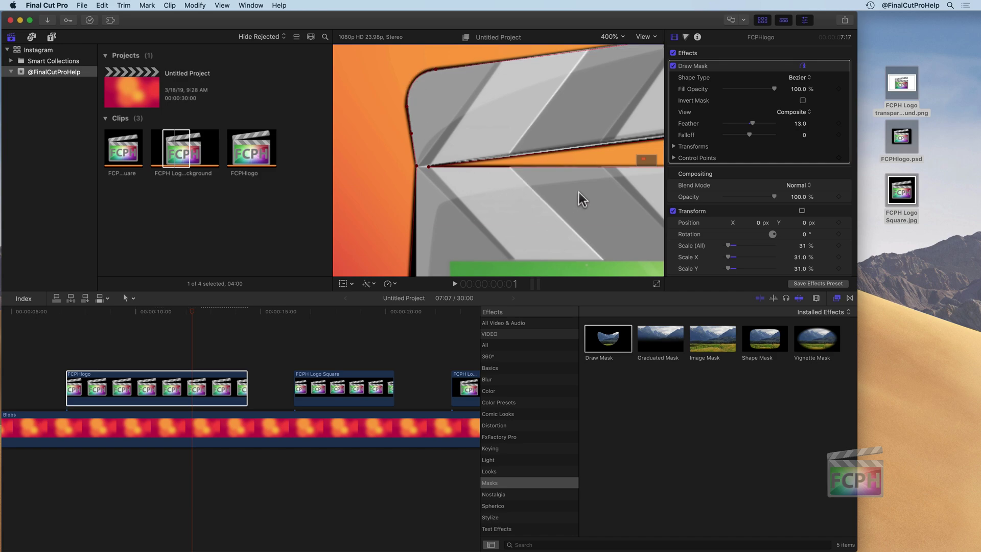
pyautogui.hotkey('shift', 'z')
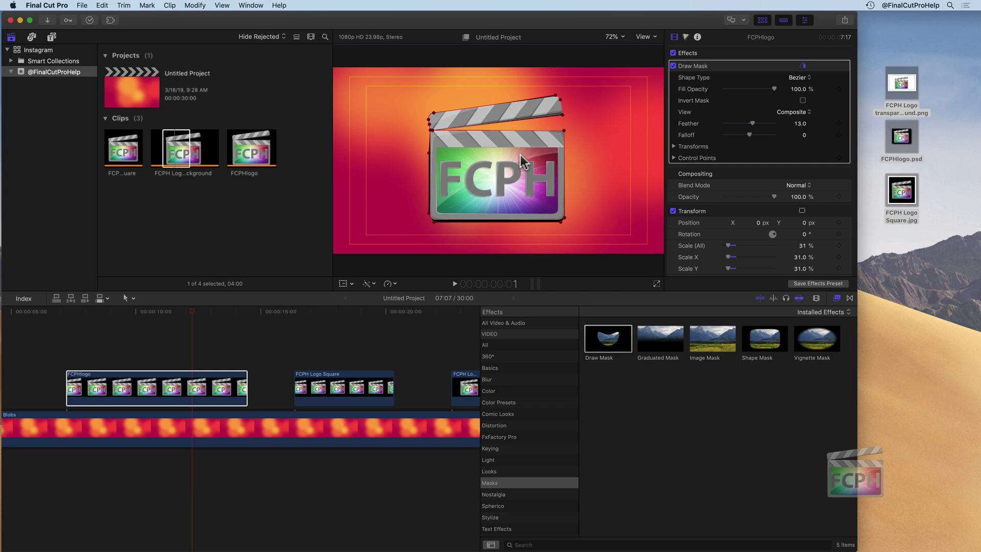
# Switch to Finder, minimize the Final Cut Pro window and open FCPH Logo Square.jpg from the desktop in Preview
pyautogui.click(903, 250)
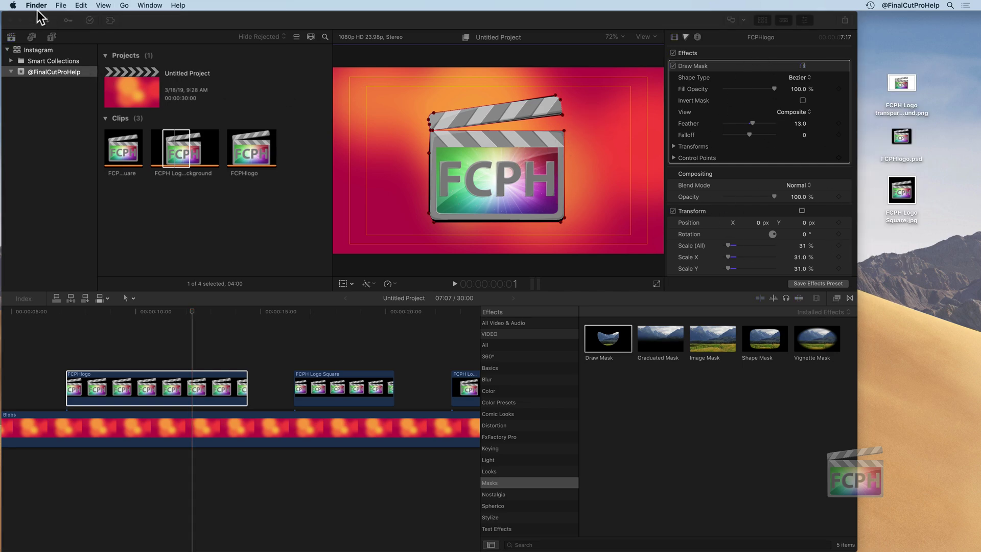
pyautogui.click(20, 20)
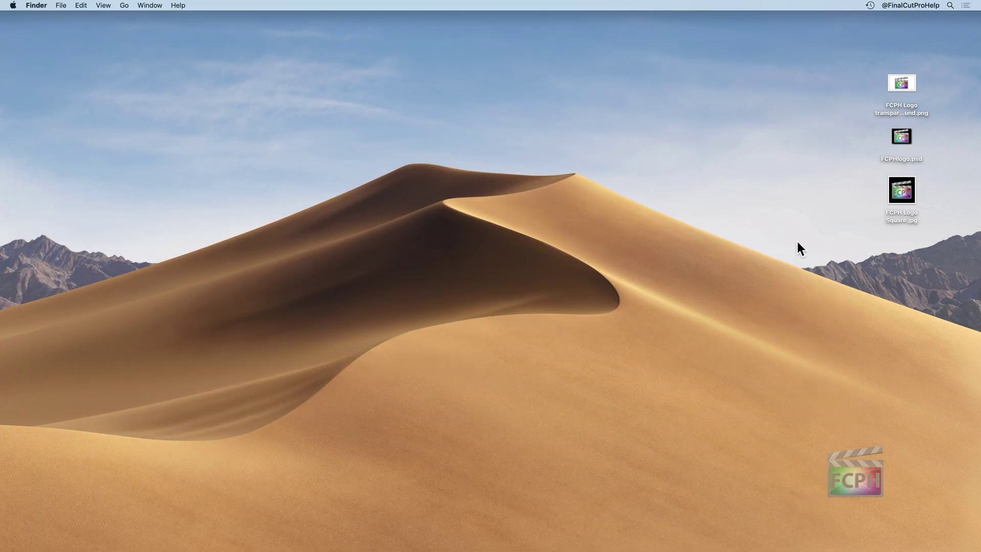
pyautogui.doubleClick(907, 184)
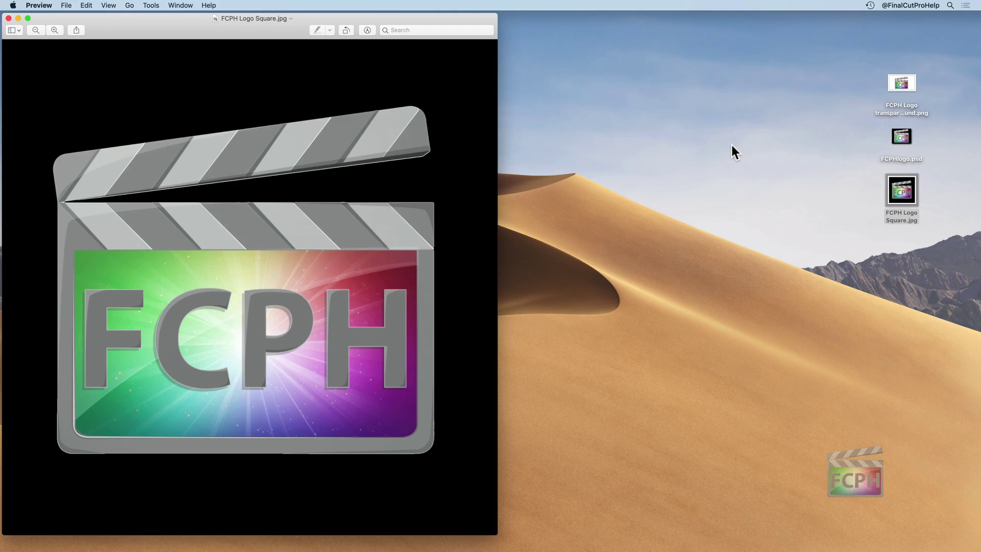
pyautogui.moveTo(243, 31); pyautogui.dragTo(290, 29)
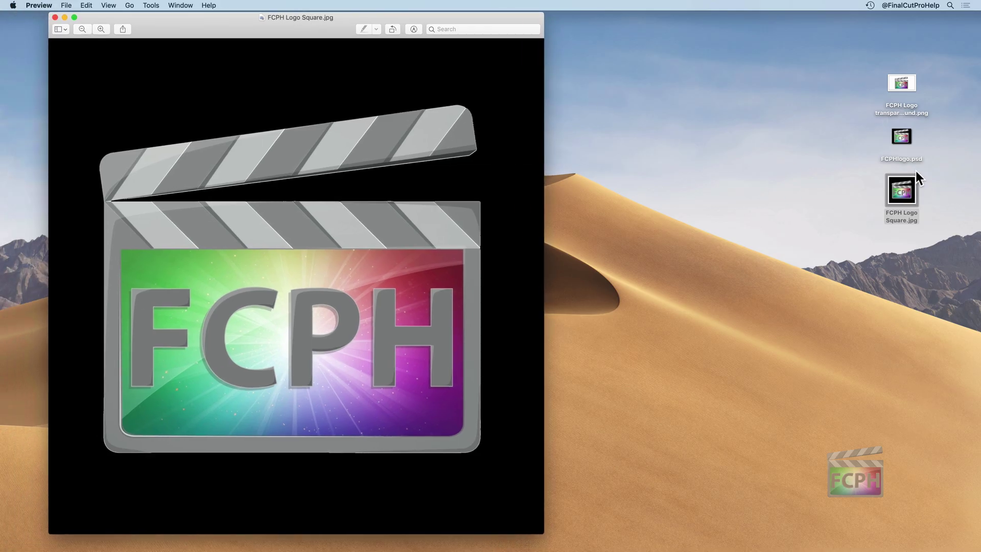
pyautogui.rightClick(903, 194)
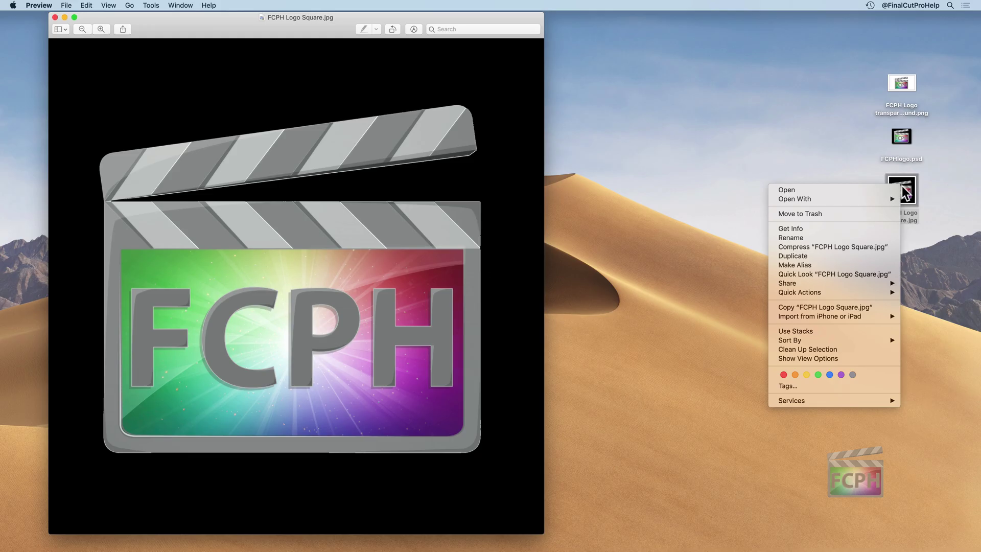
pyautogui.moveTo(792, 198)
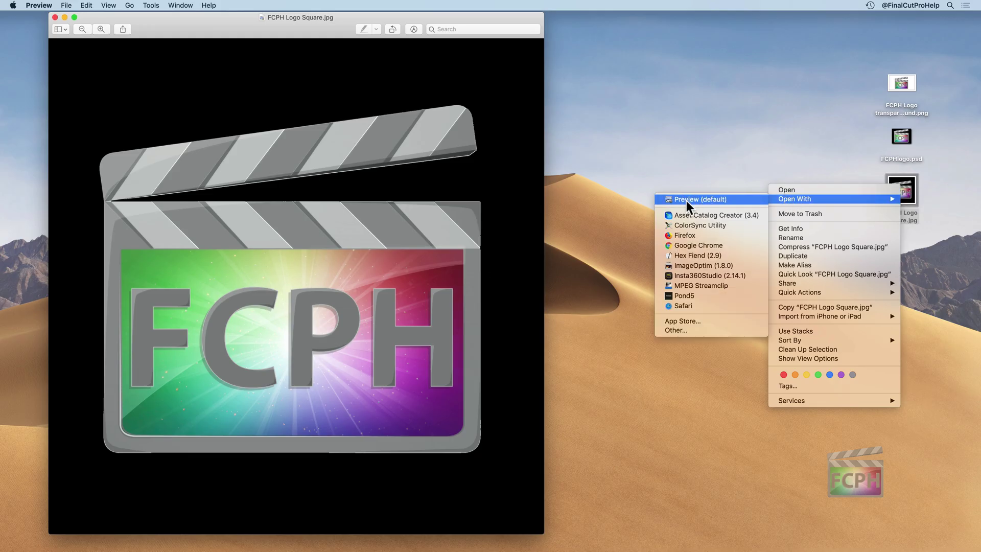
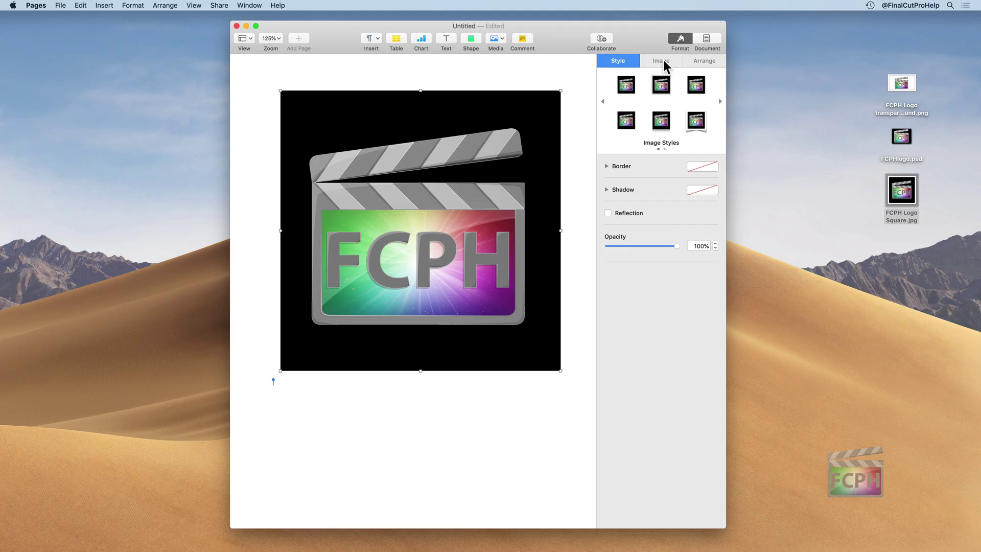
# Make the black background of the FCPH Logo Square.jpg image transparent with Instant Alpha
pyautogui.click(663, 60)
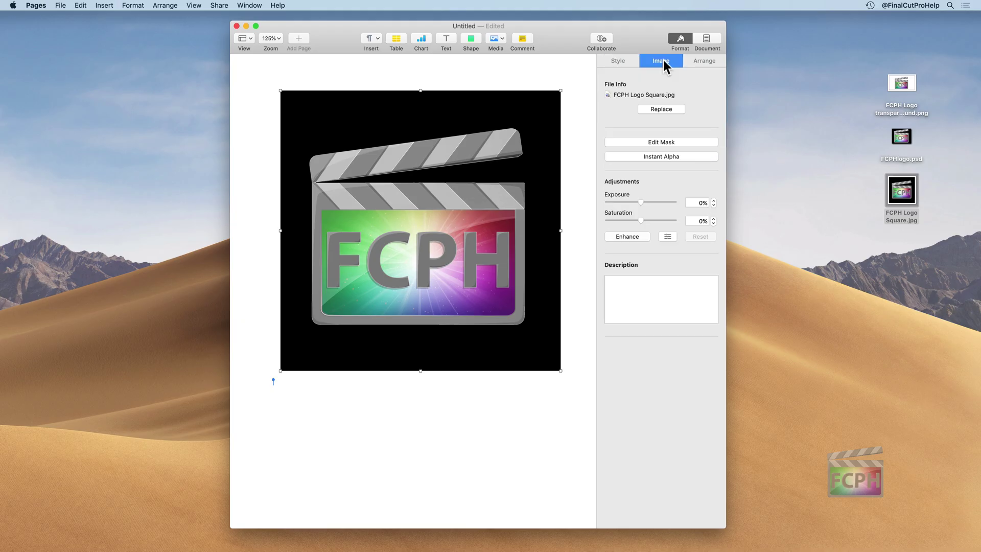
pyautogui.click(682, 39)
pyautogui.click(678, 37)
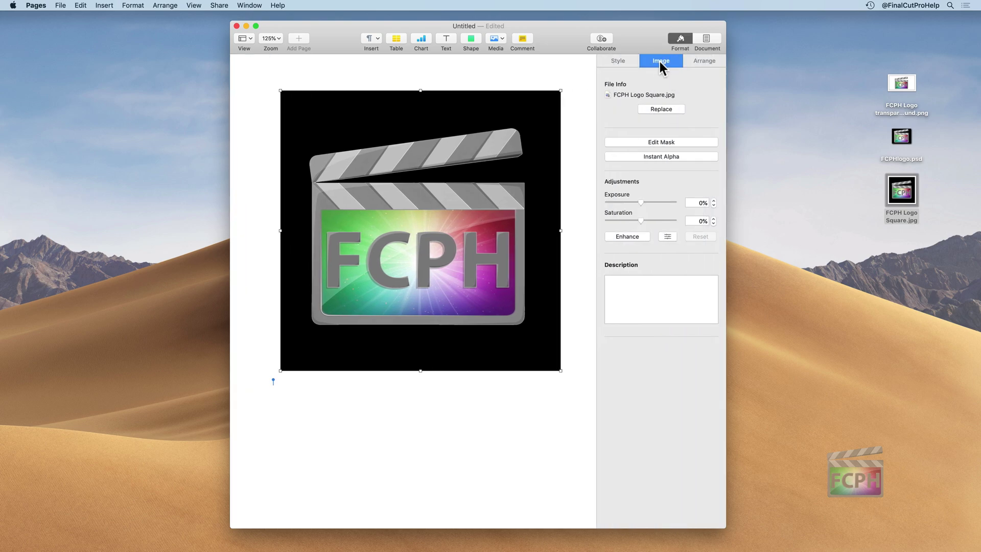
pyautogui.click(647, 156)
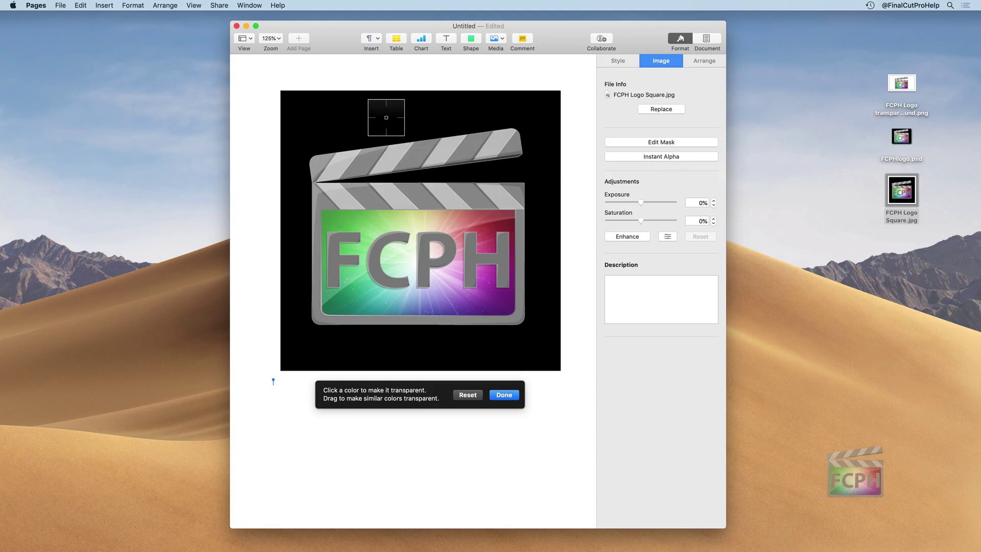
pyautogui.moveTo(386, 118); pyautogui.dragTo(387, 118)
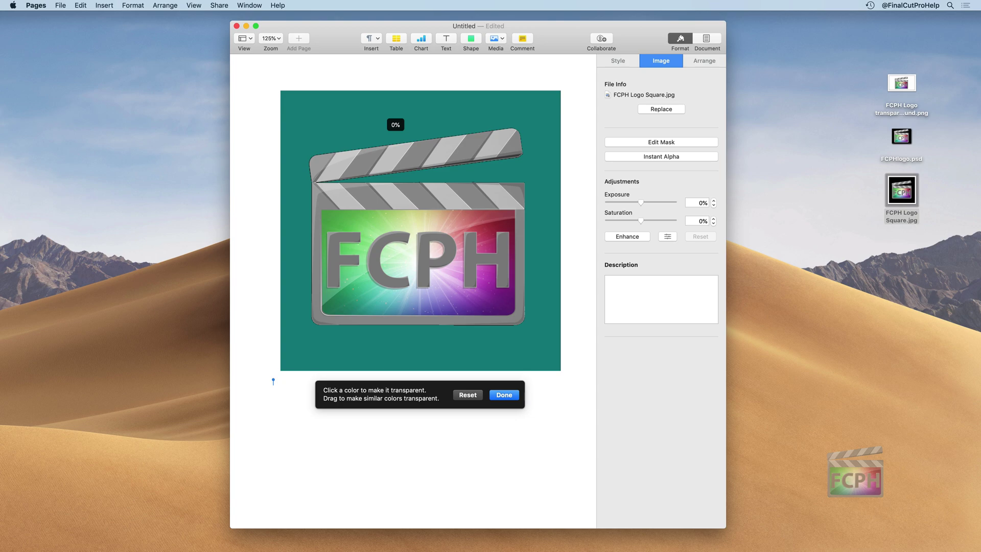
pyautogui.moveTo(386, 118); pyautogui.dragTo(405, 125)
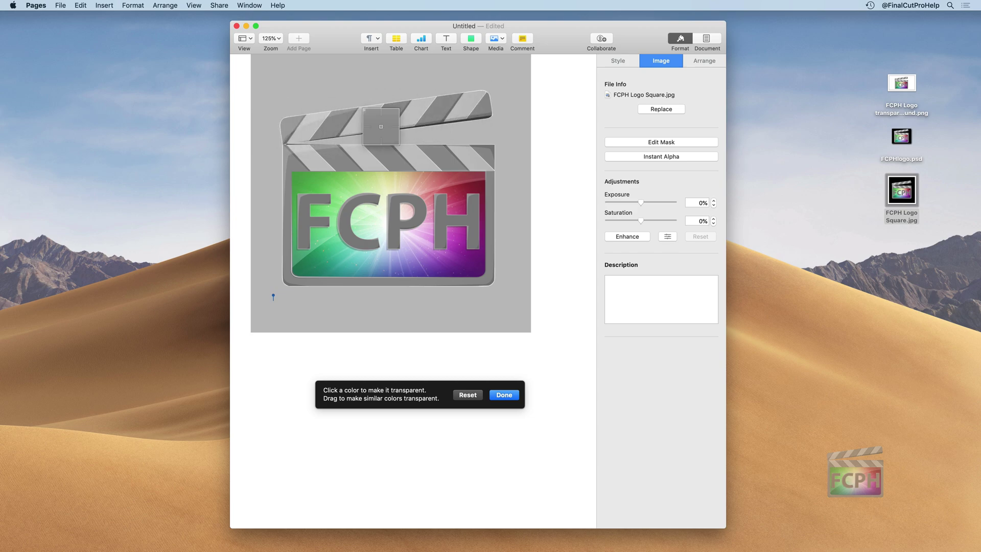
# Try to make the light stripes of the upper clapper transparent with Instant Alpha, and undo those removals
pyautogui.moveTo(461, 104); pyautogui.dragTo(463, 105)
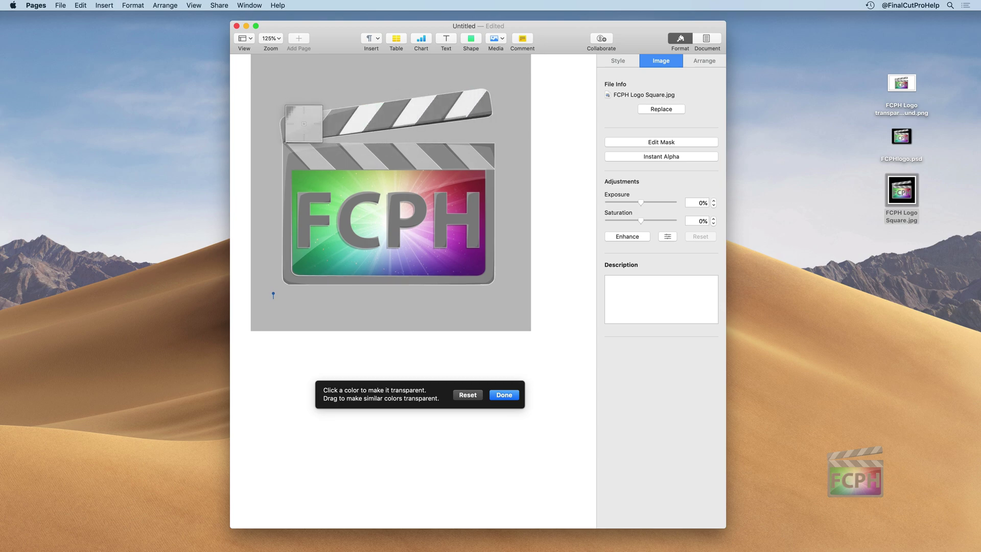
pyautogui.moveTo(306, 121); pyautogui.dragTo(309, 121)
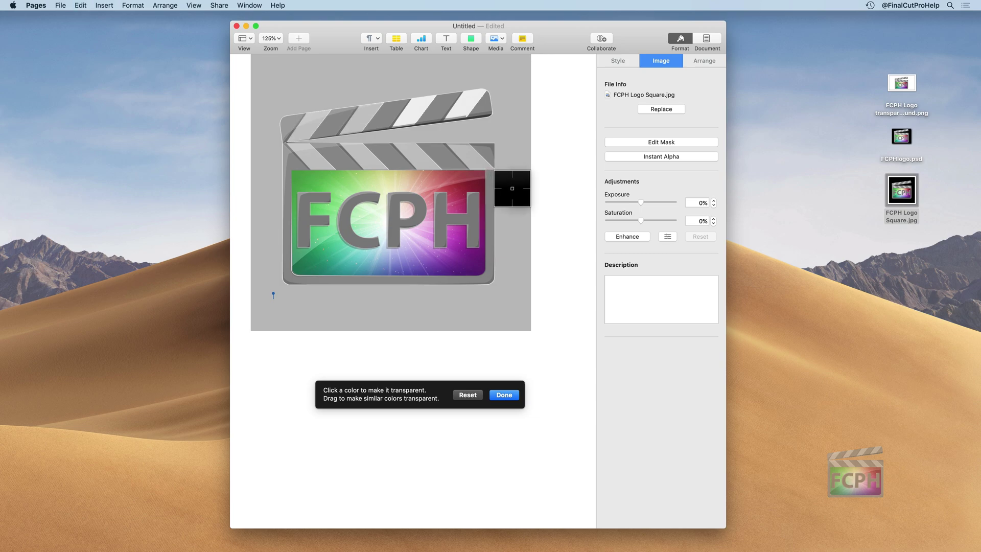
pyautogui.press('super+z')
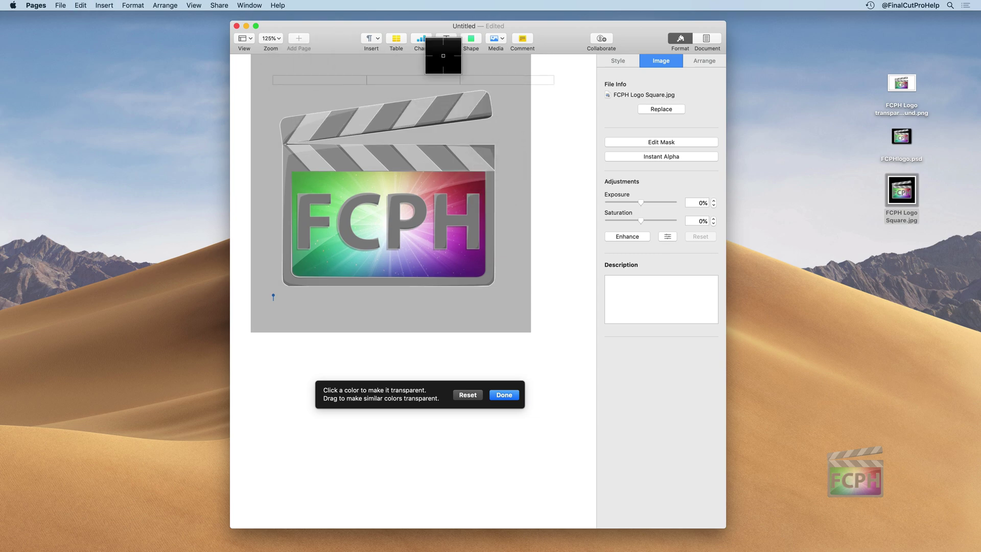
# Finish the Instant Alpha edit and move the cut-out logo slightly down and to the right on the page
pyautogui.click(506, 396)
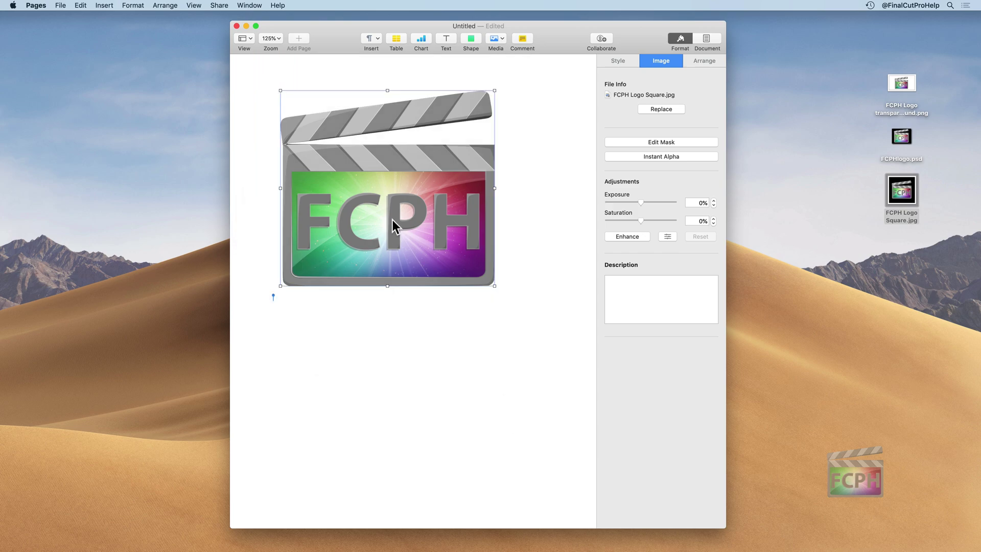
pyautogui.moveTo(392, 220); pyautogui.dragTo(424, 231)
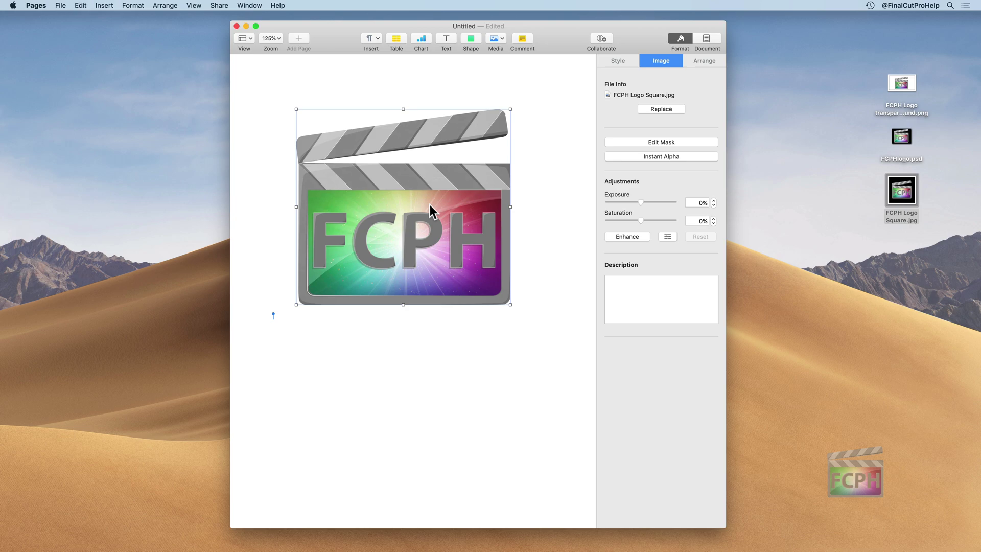
# Switch to Preview and create a new image from the copied logo on the clipboard
pyautogui.press('super+space')
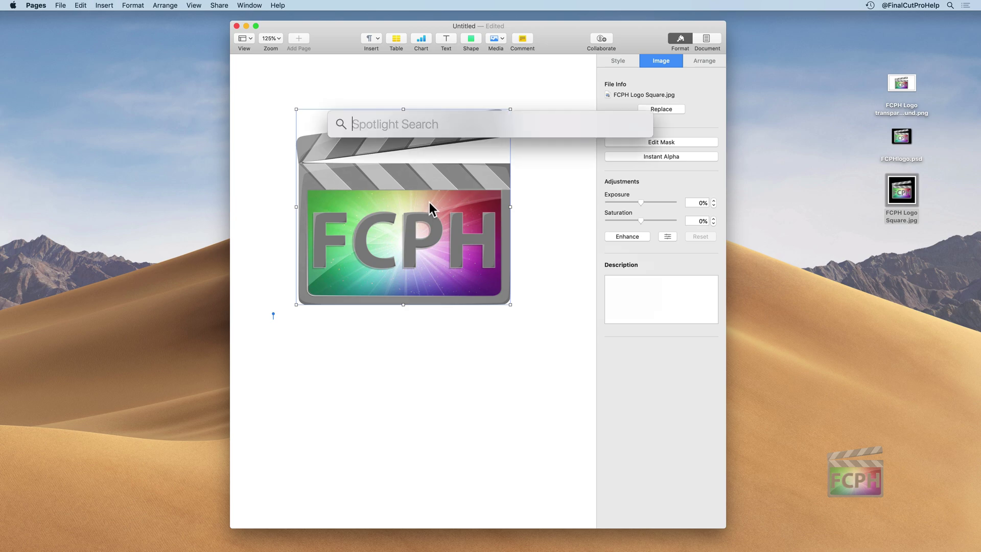
pyautogui.write('pre')
pyautogui.press('Return')
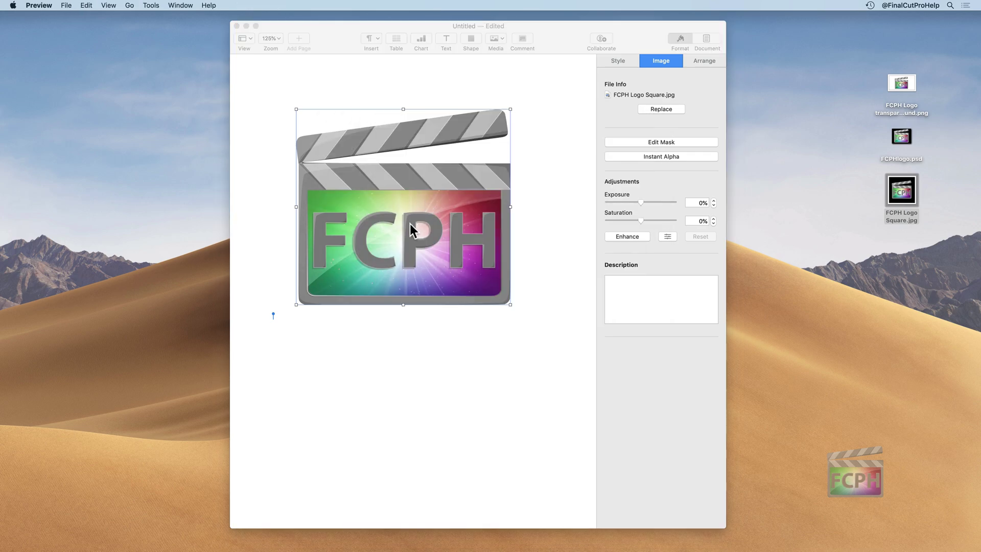
pyautogui.click(66, 6)
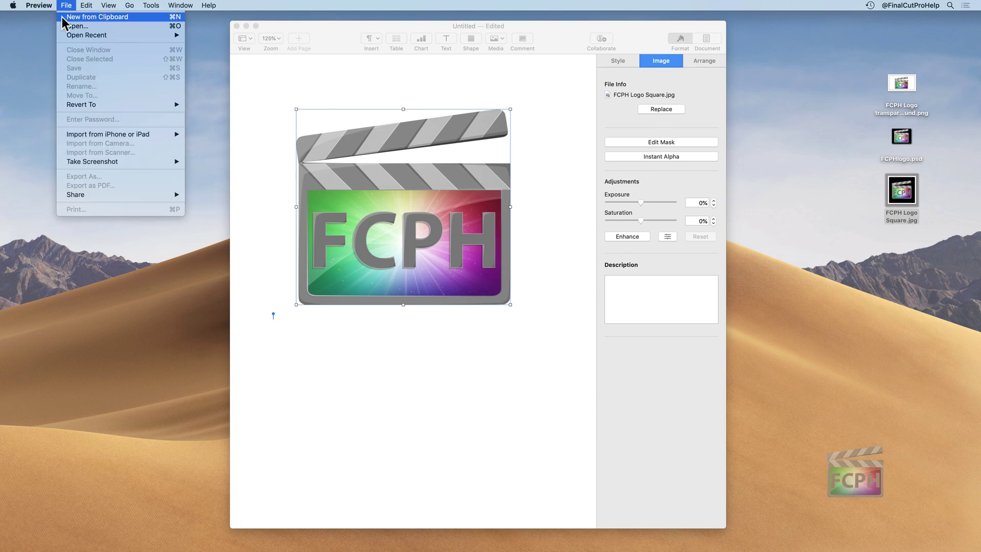
pyautogui.click(110, 16)
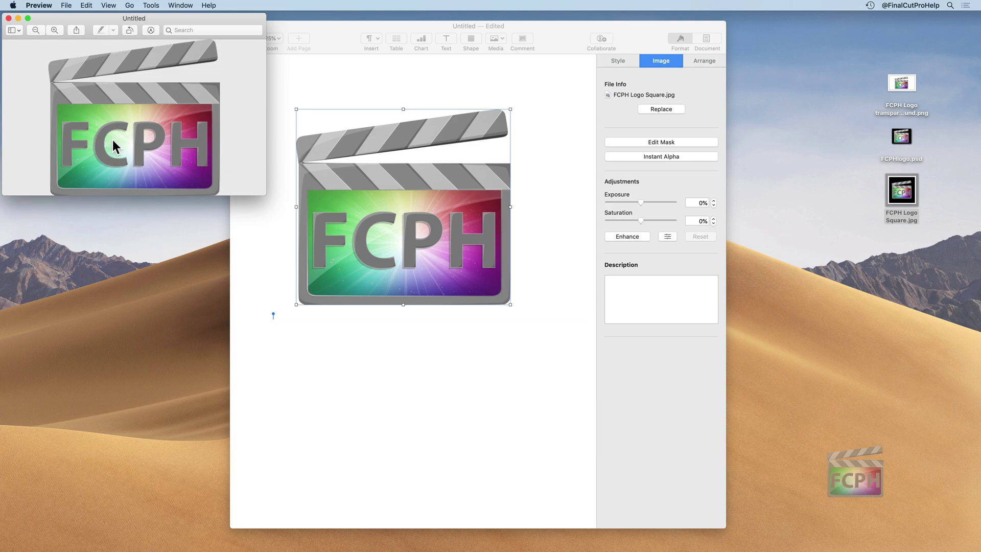
# Start saving the new logo image and name the file FCPH Logo
pyautogui.click(70, 5)
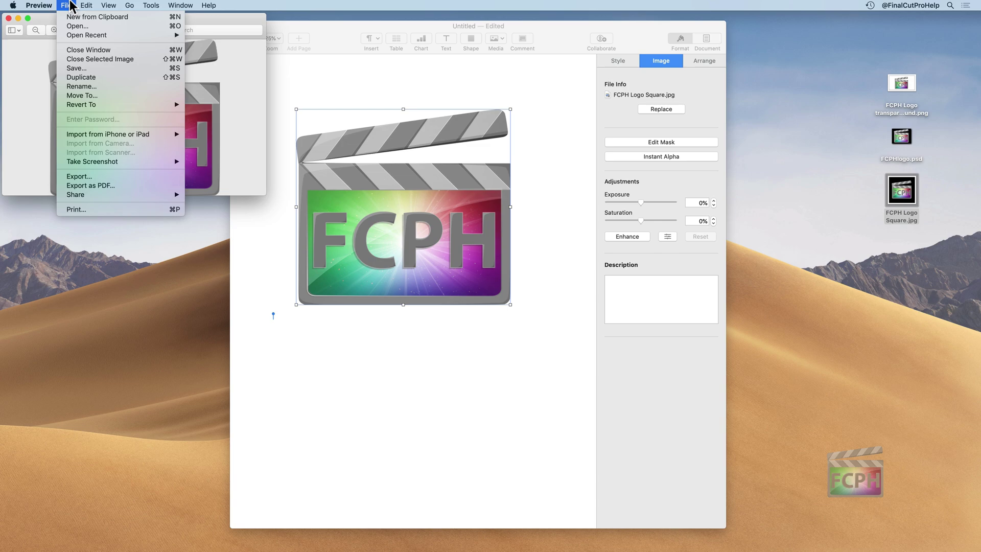
pyautogui.click(86, 68)
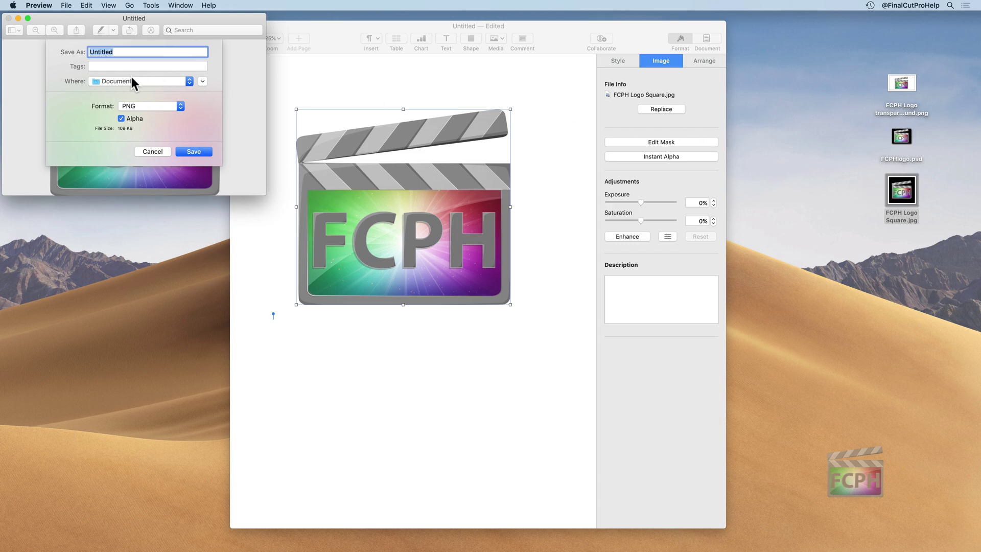
pyautogui.write('FCPH Logo')
# Check the alpha option for the JPEG and TIFF formats, and return the file format to PNG
pyautogui.click(140, 106)
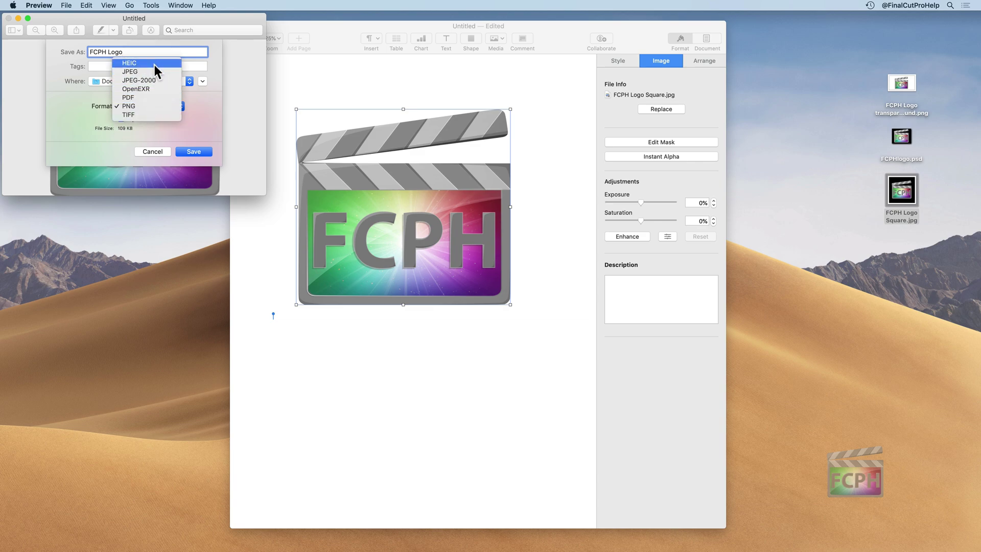
pyautogui.click(153, 70)
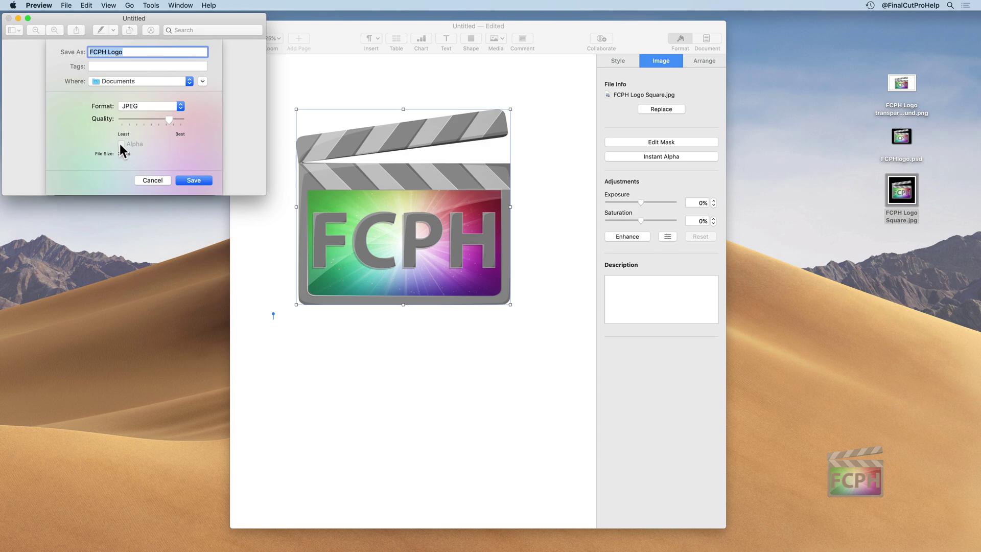
pyautogui.click(136, 105)
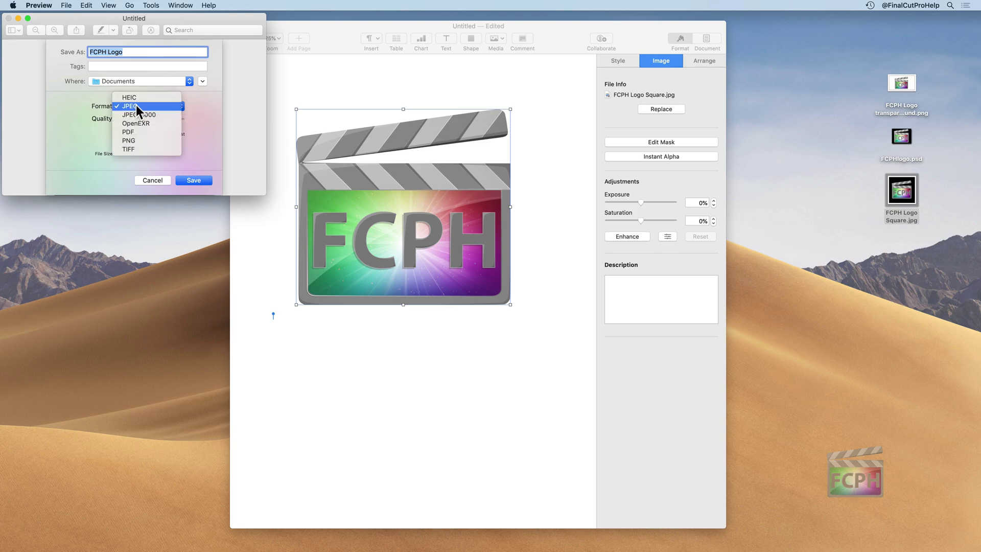
pyautogui.click(139, 149)
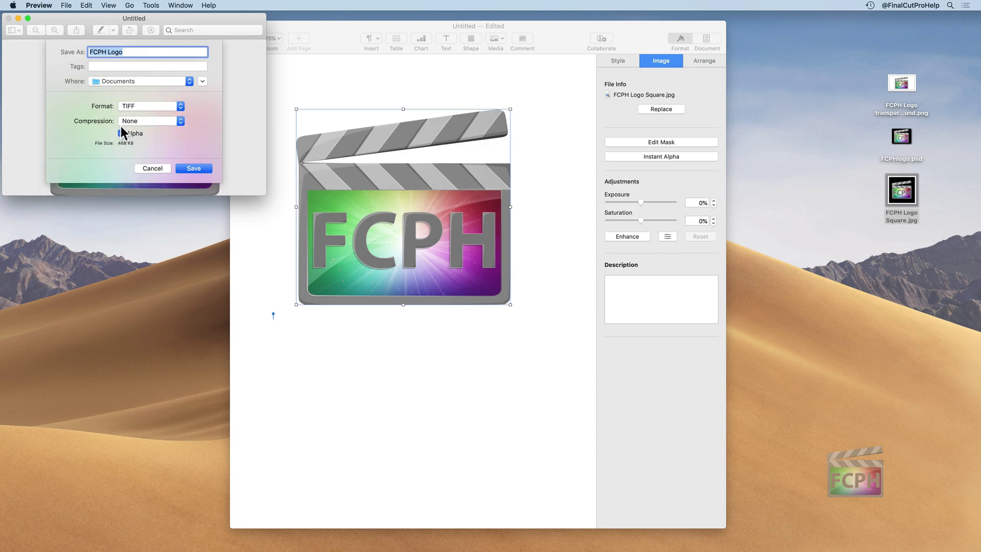
pyautogui.click(145, 109)
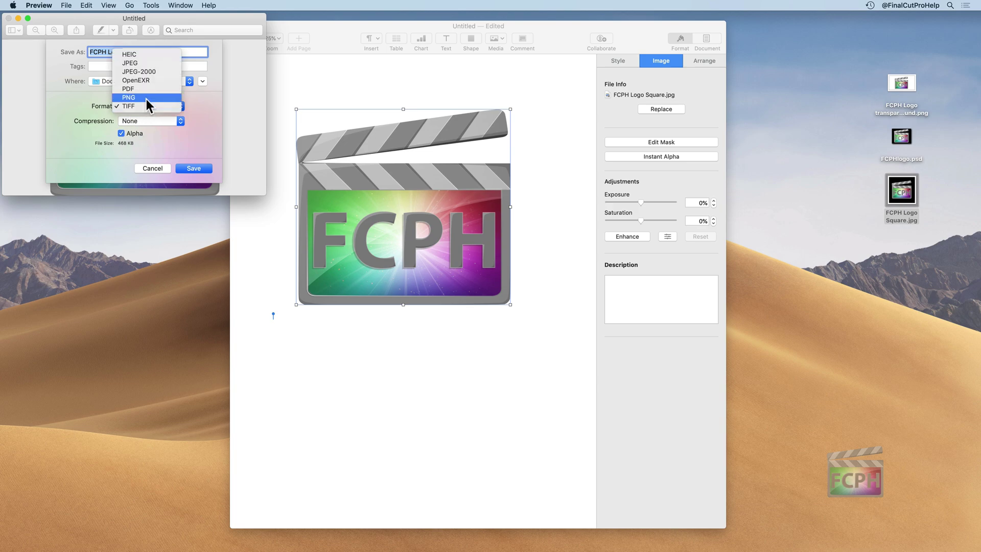
pyautogui.click(146, 99)
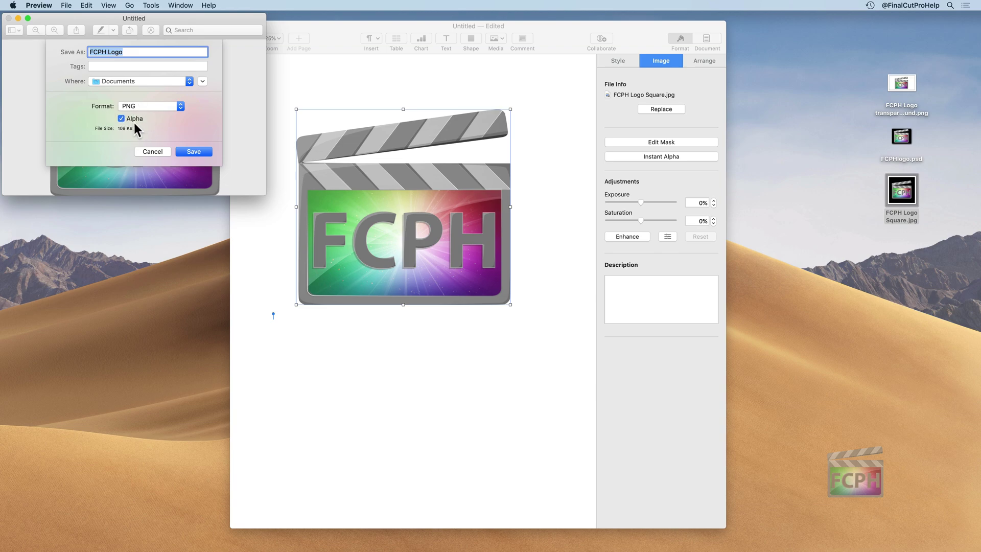
# Save the logo to the desktop as a PNG with Alpha enabled
pyautogui.click(121, 83)
pyautogui.click(121, 177)
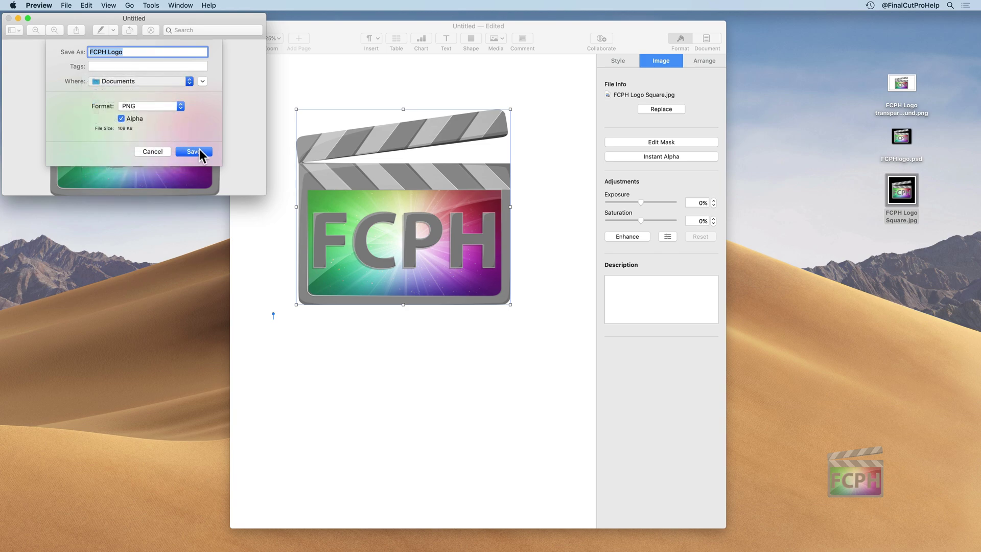
pyautogui.click(200, 152)
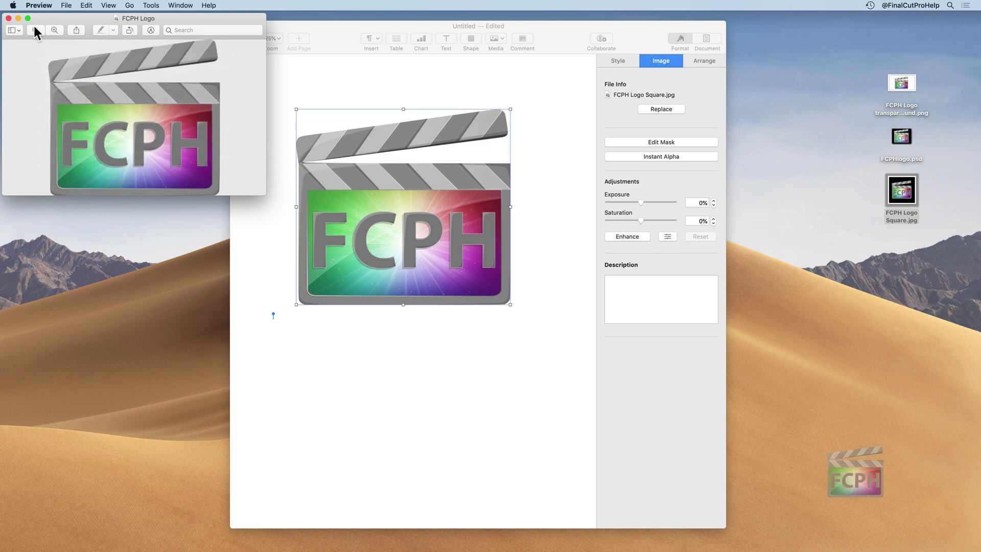
# Close the saved logo image and the untitled Pages document, deleting the document instead of keeping it
pyautogui.click(8, 19)
pyautogui.click(236, 26)
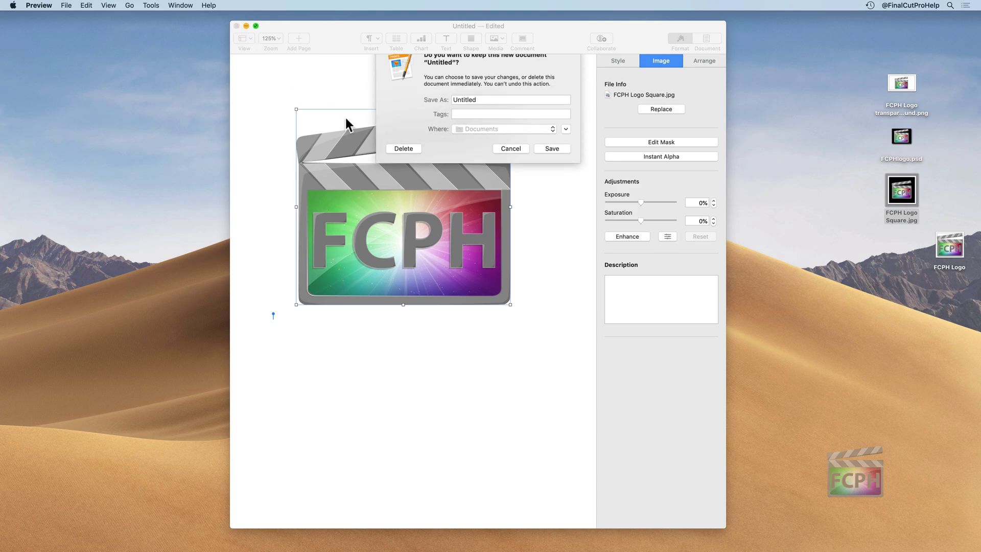
pyautogui.click(404, 160)
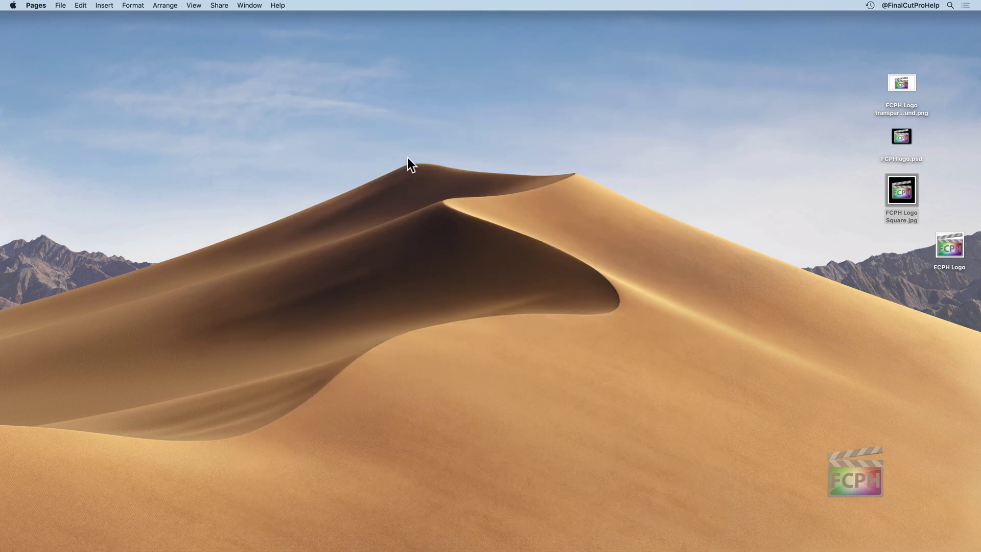
# Switch to Final Cut Pro and connect the desktop FCPH Logo file above the end of the Blobs clip, with the playhead over it
pyautogui.click(878, 260)
pyautogui.moveTo(525, 542)
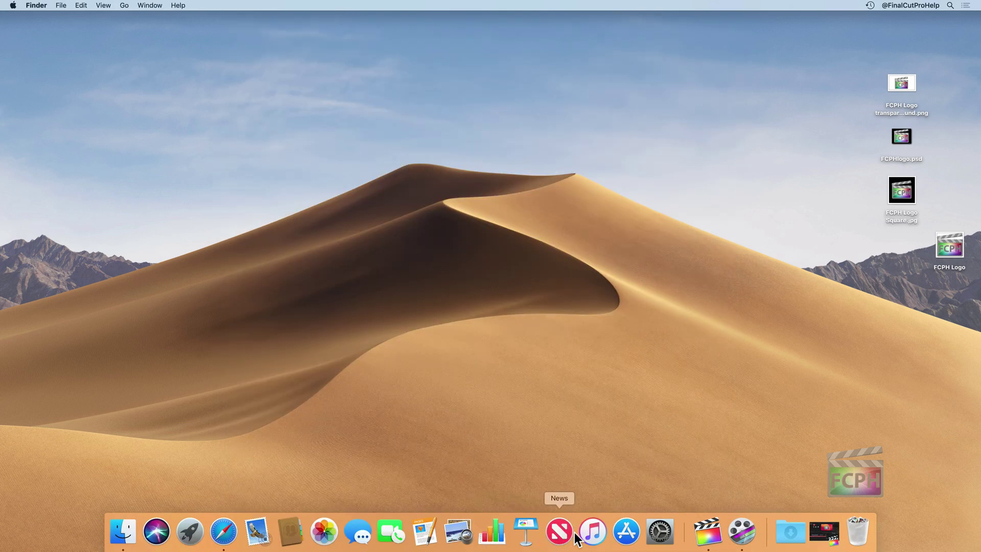
pyautogui.click(707, 531)
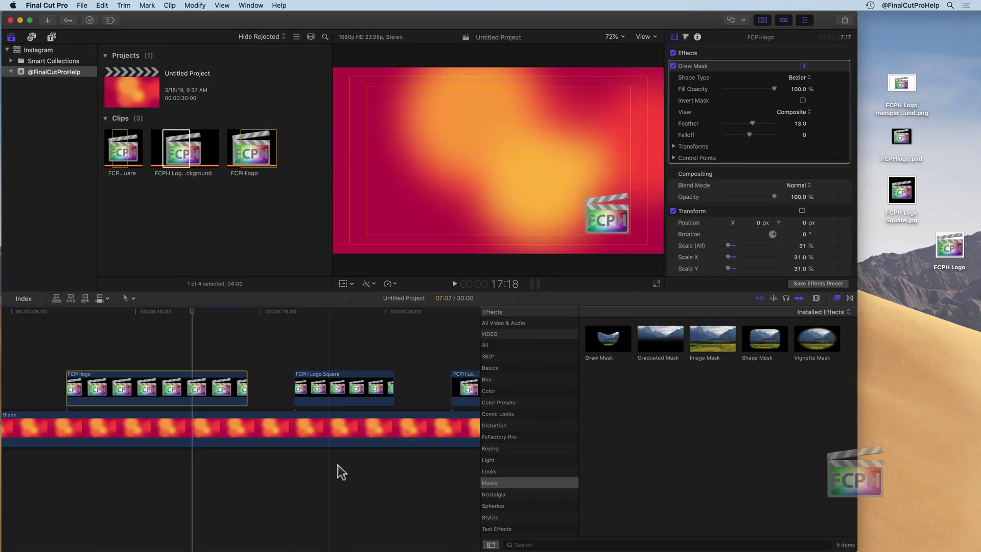
pyautogui.hscroll(10, 352, 463)
pyautogui.moveTo(949, 246); pyautogui.dragTo(332, 394)
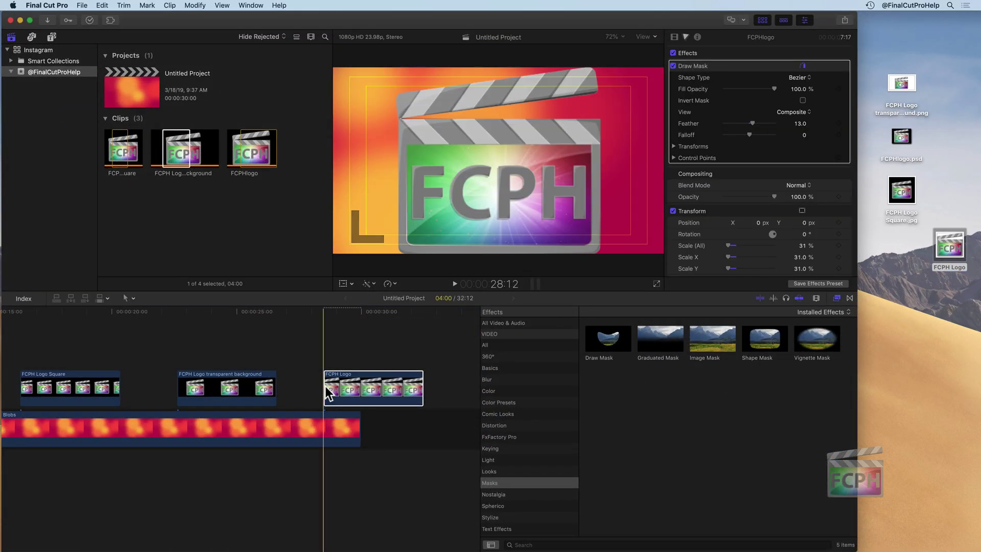
pyautogui.click(341, 309)
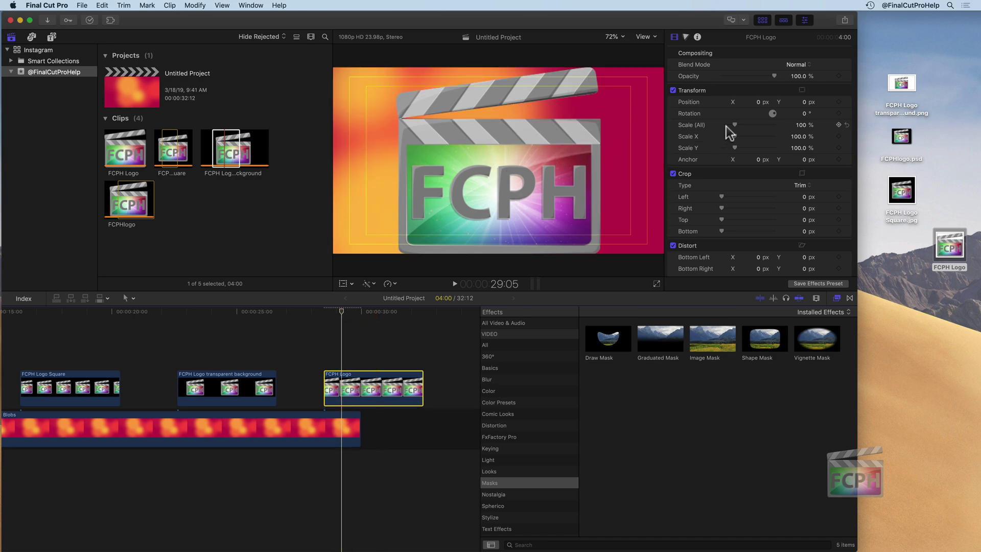
# Scale the FCPH Logo clip to 18% and move it to the frame's lower-right corner, at about X 650 px, Y -325 px
pyautogui.moveTo(726, 126); pyautogui.dragTo(707, 134)
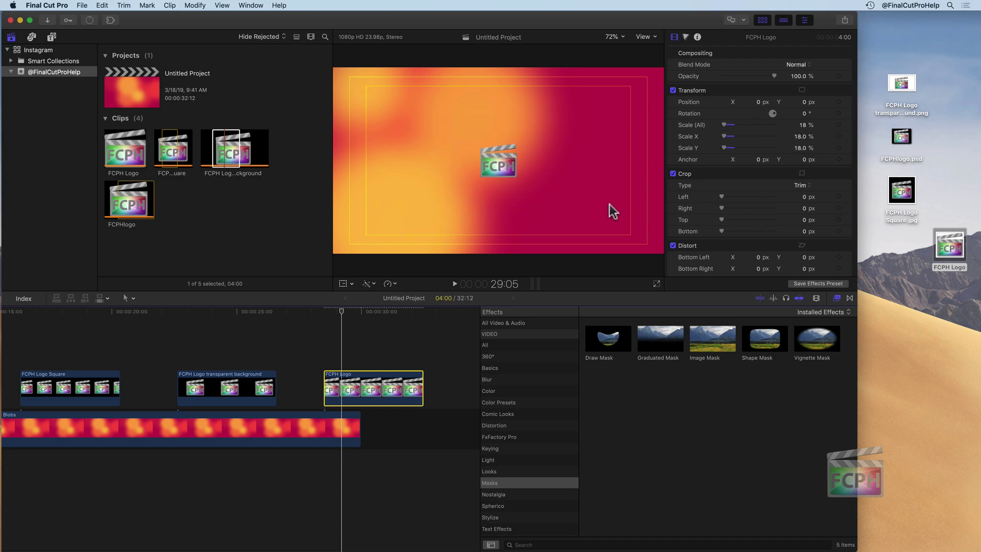
pyautogui.click(343, 284)
pyautogui.moveTo(503, 174); pyautogui.dragTo(615, 225)
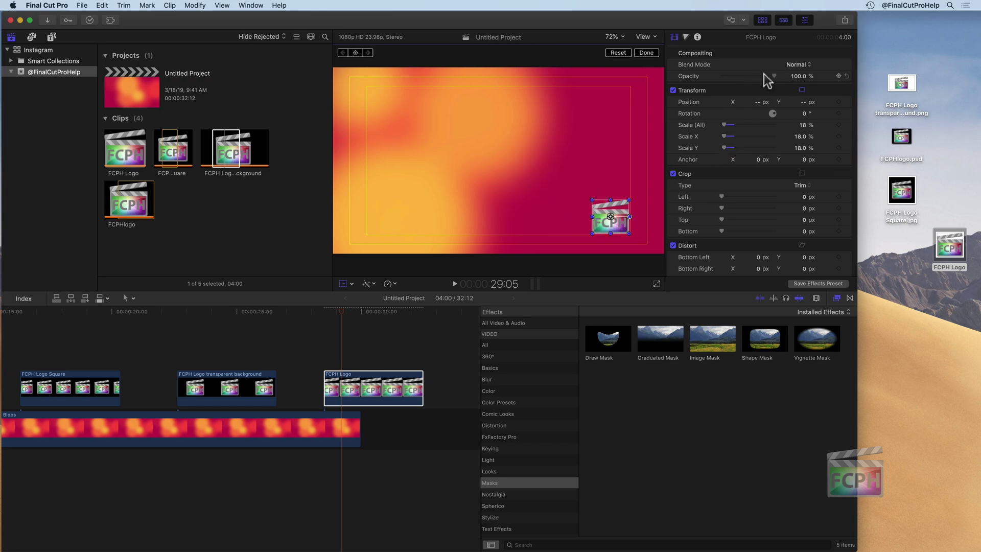
# Lower the FCPH Logo clip's opacity to about 52% and turn off the on-screen transform controls
pyautogui.moveTo(768, 80)
pyautogui.mouseDown()
pyautogui.moveTo(740, 79)
pyautogui.moveTo(748, 77)
pyautogui.mouseUp()
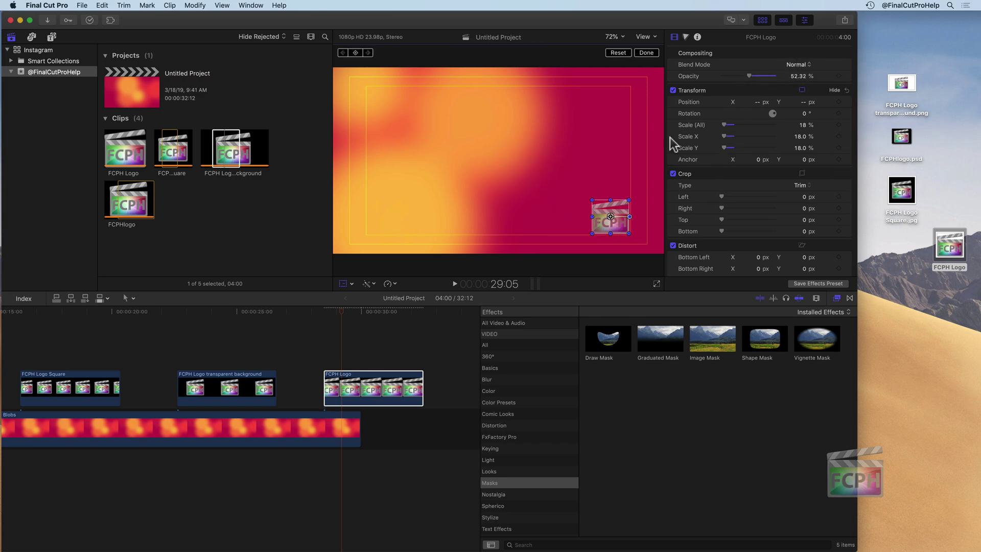
pyautogui.click(345, 320)
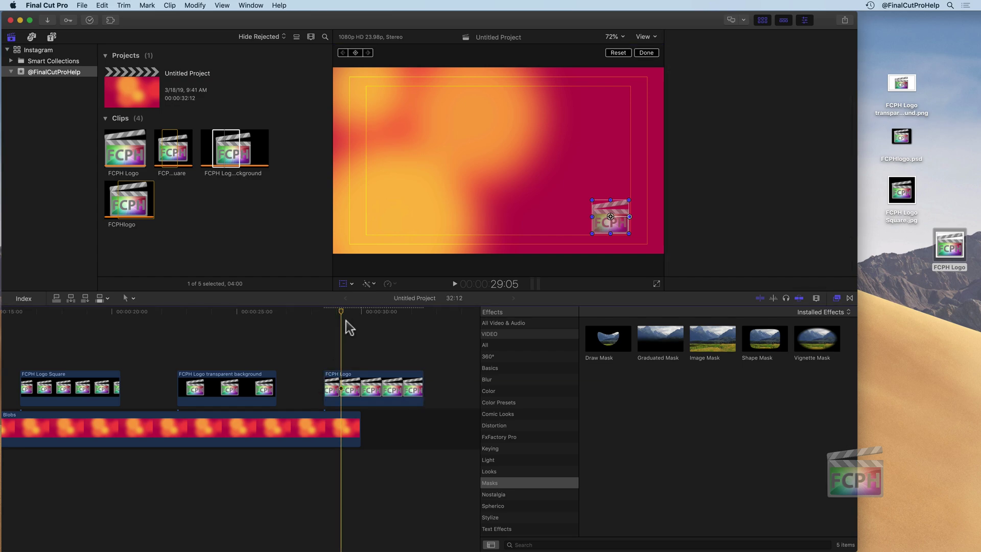
pyautogui.click(343, 284)
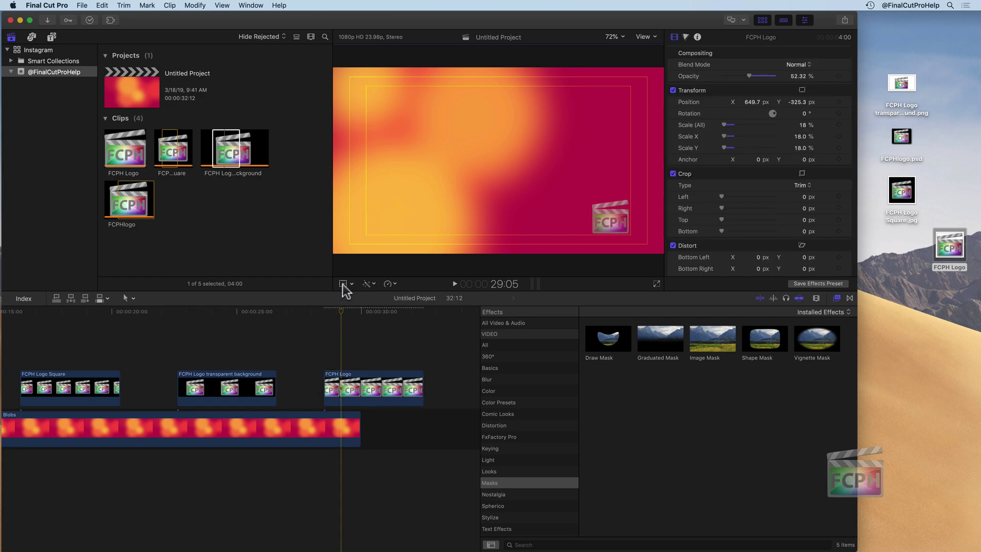